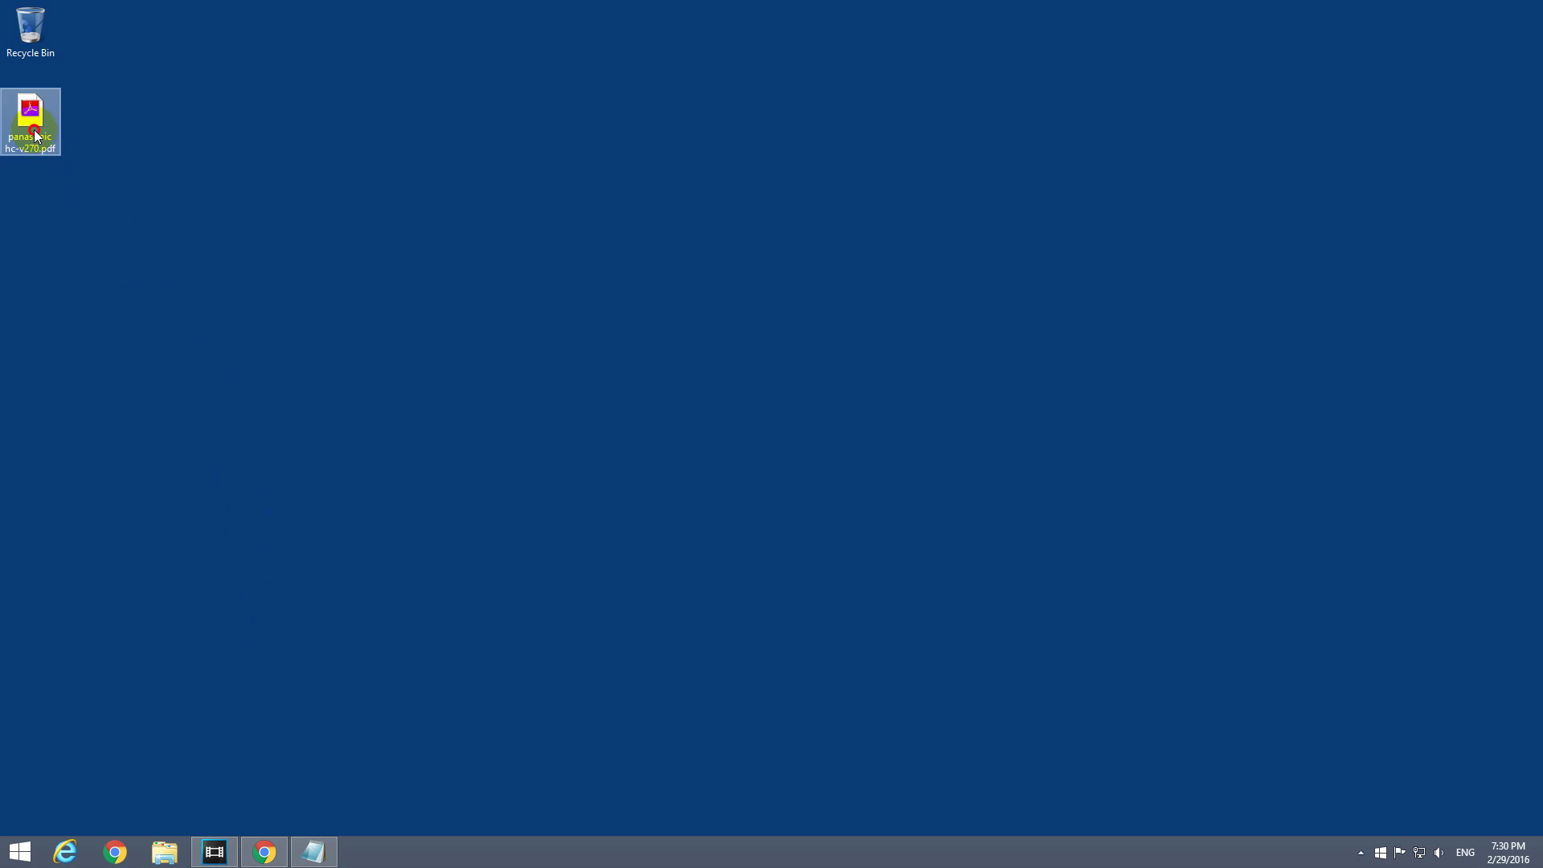
# Step: Open the secured Panasonic manual in Adobe Reader and try selecting the title word 'Definition'
pyautogui.click(38, 157)
pyautogui.click(35, 127)
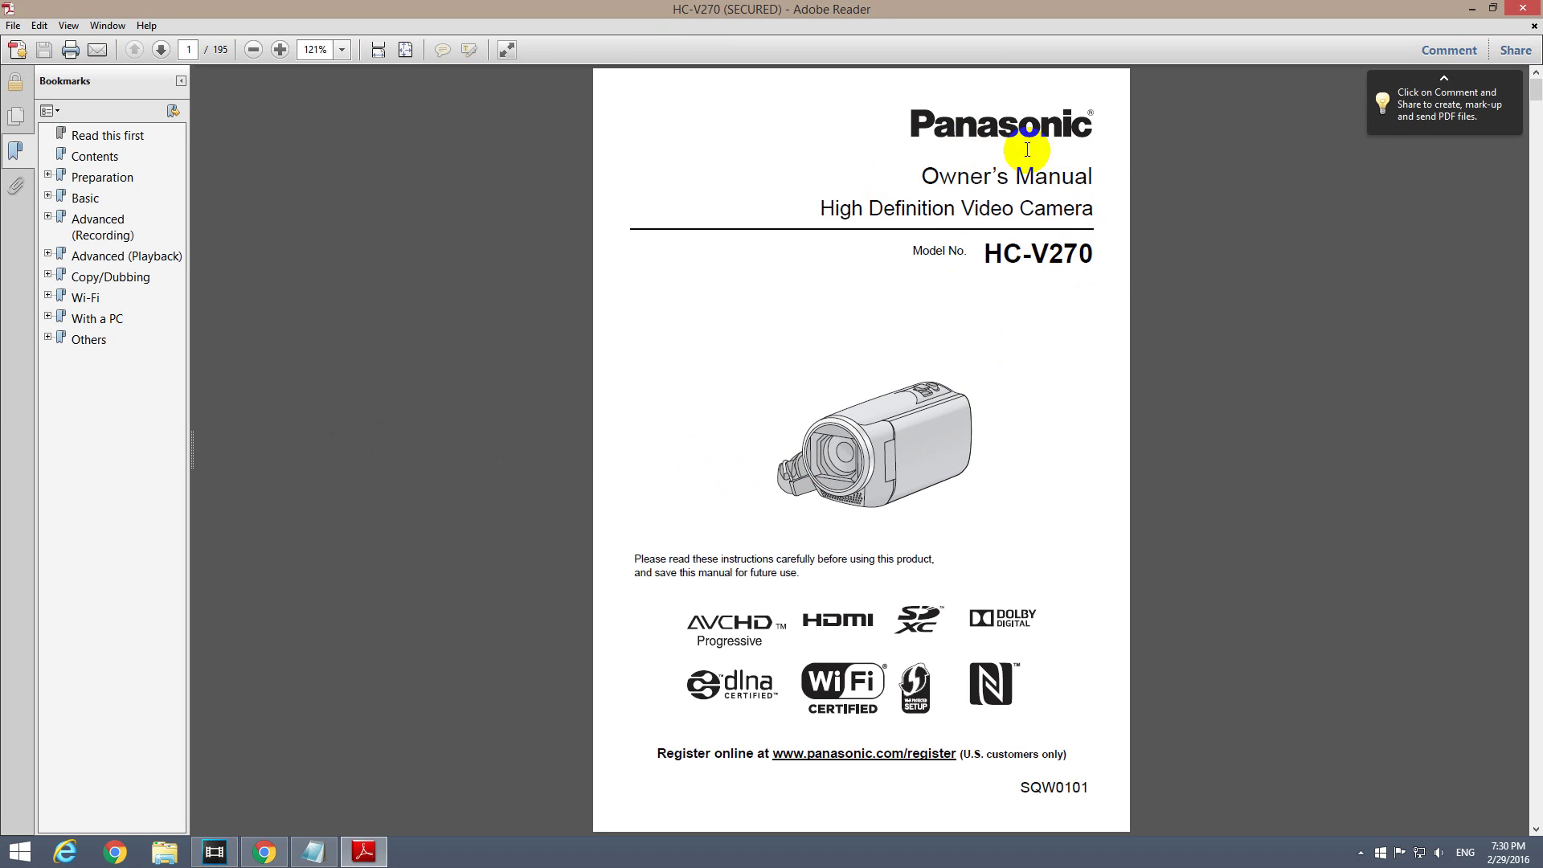
pyautogui.doubleClick(897, 210)
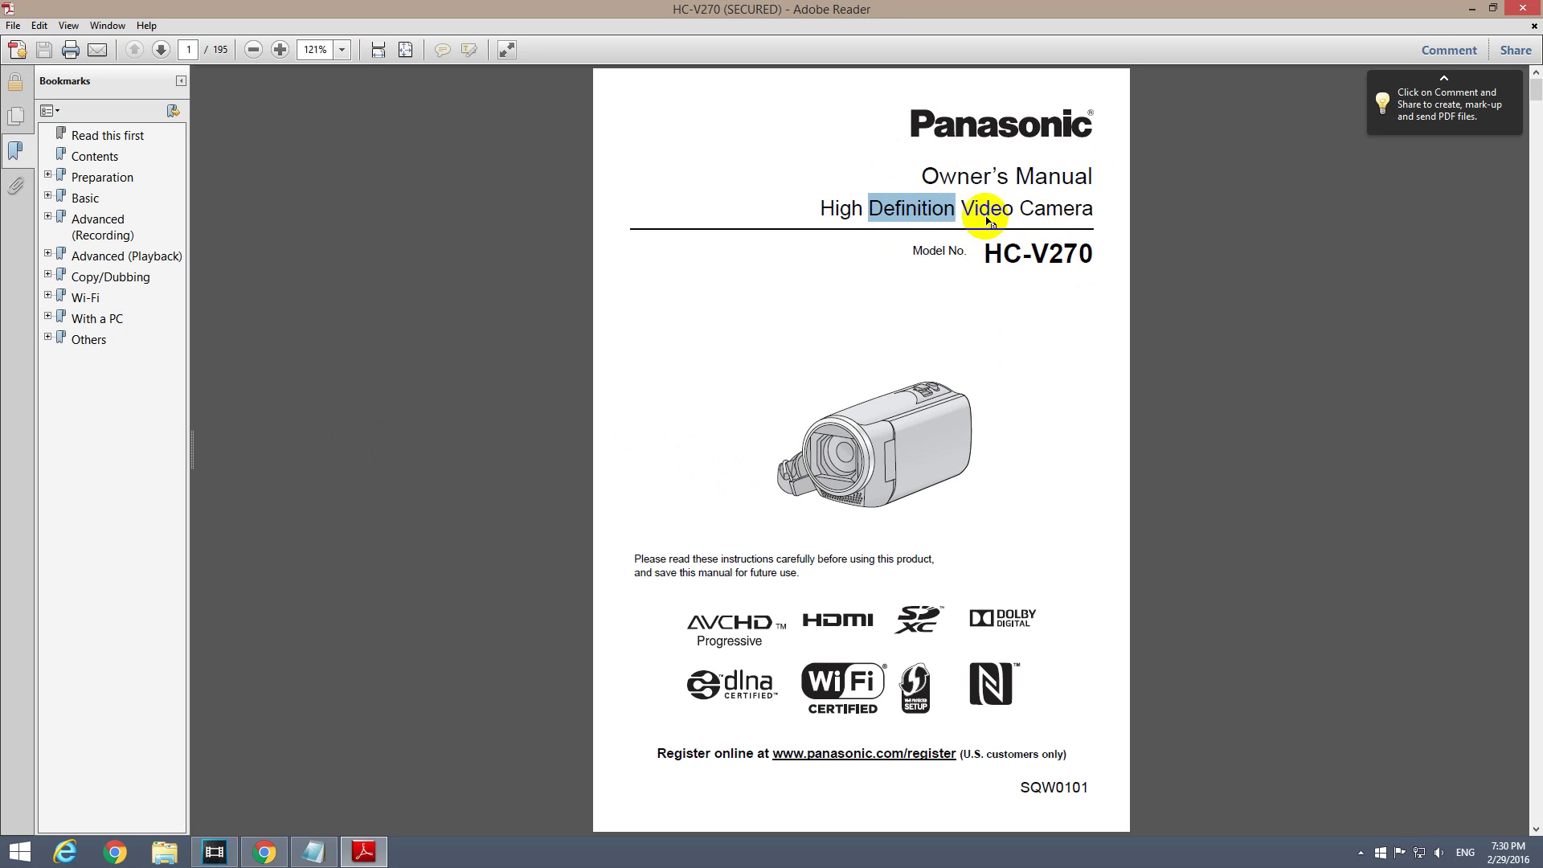
pyautogui.rightClick(904, 213)
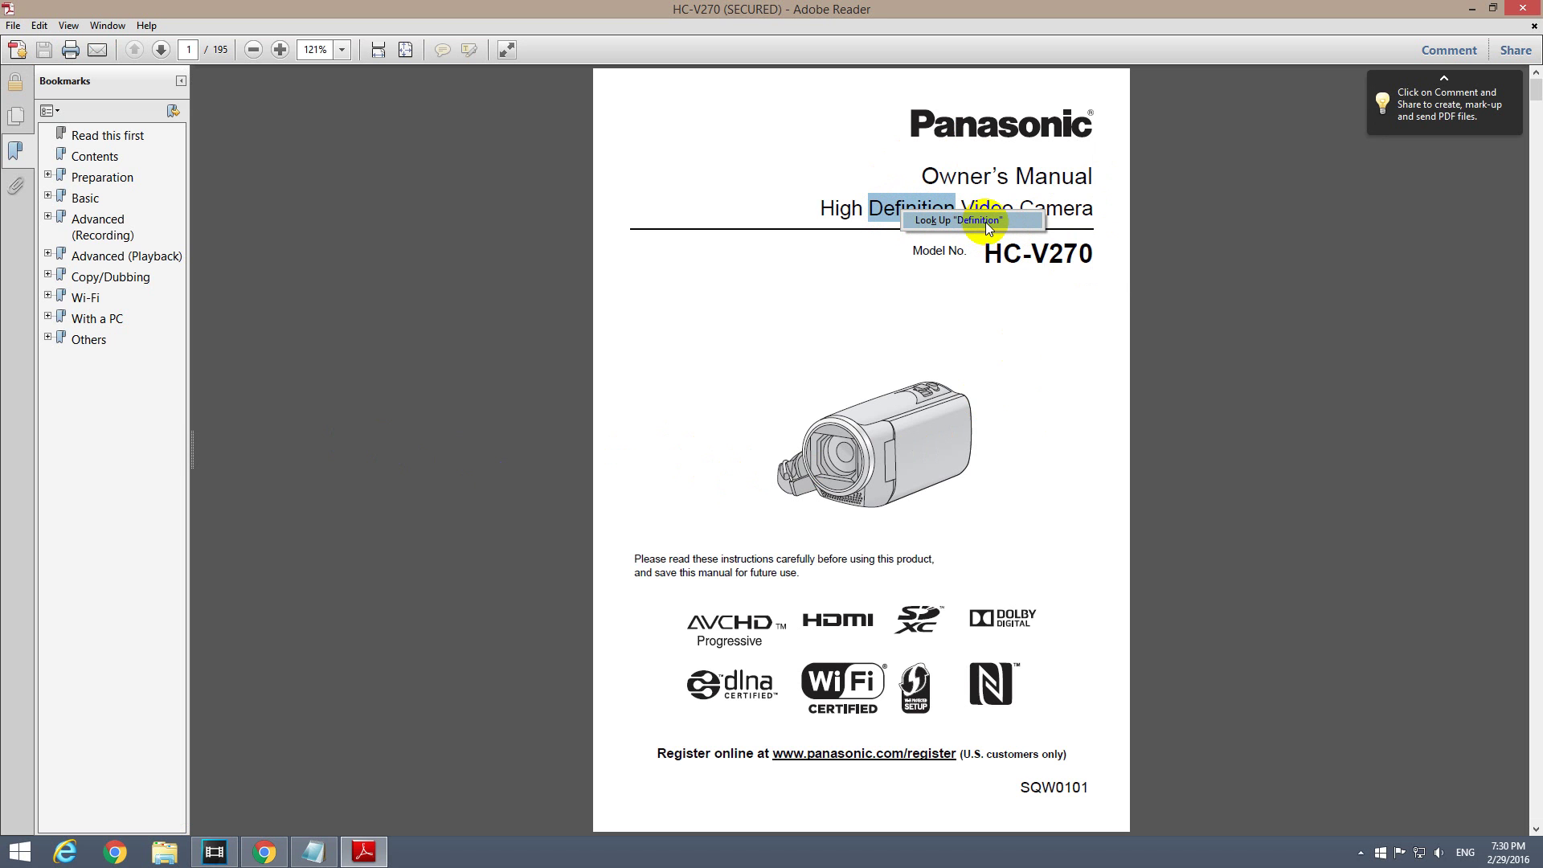
pyautogui.click(876, 265)
# Step: Scroll to page 2 and select the condensation paragraph
pyautogui.scroll(-3, 922, 365)
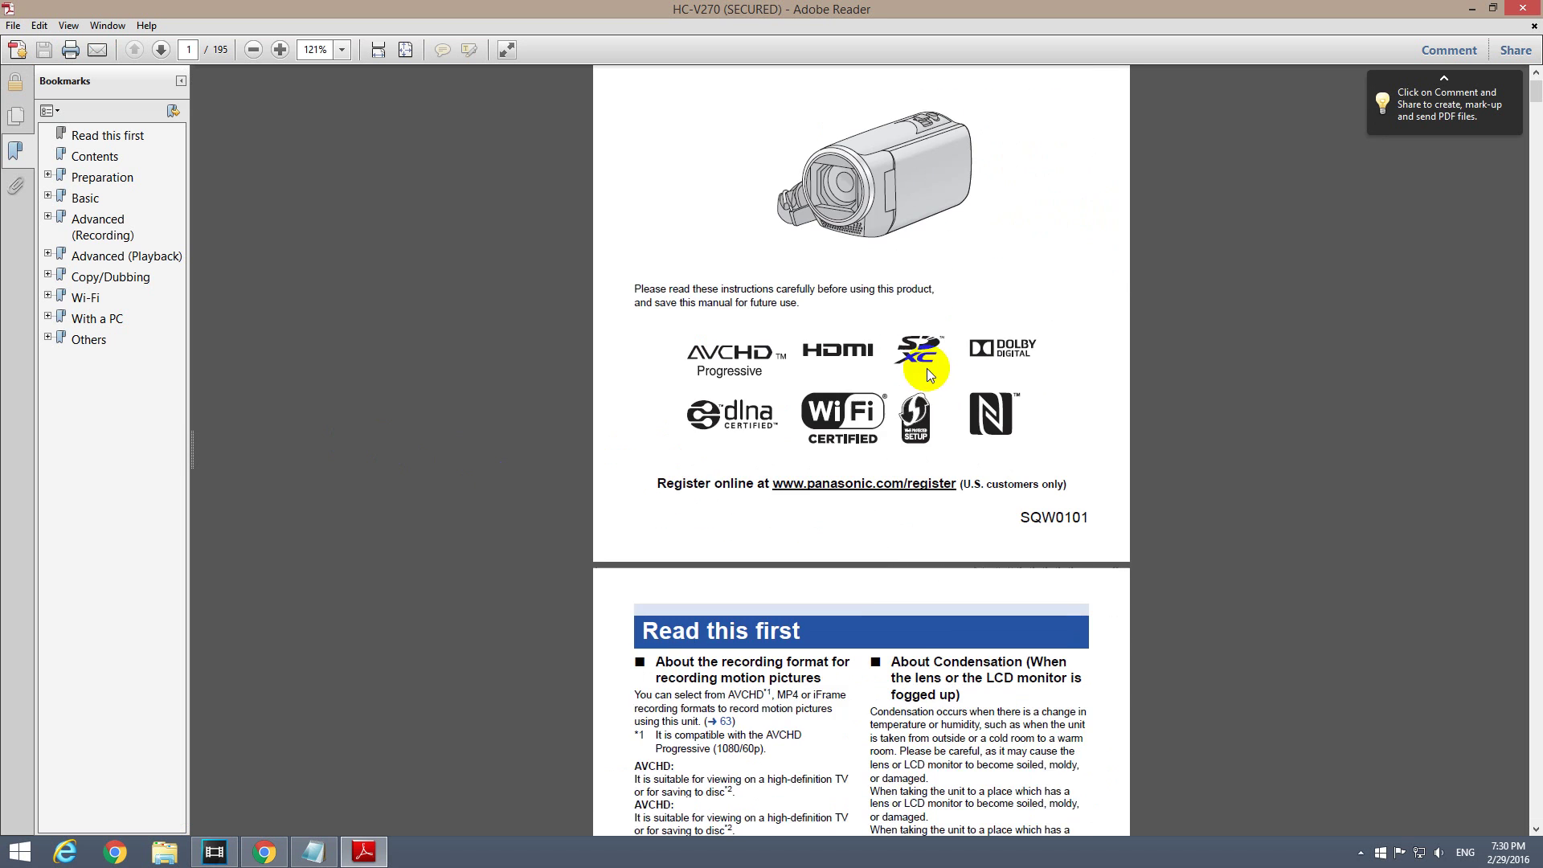
pyautogui.scroll(-3, 927, 368)
pyautogui.moveTo(870, 521); pyautogui.dragTo(1042, 562)
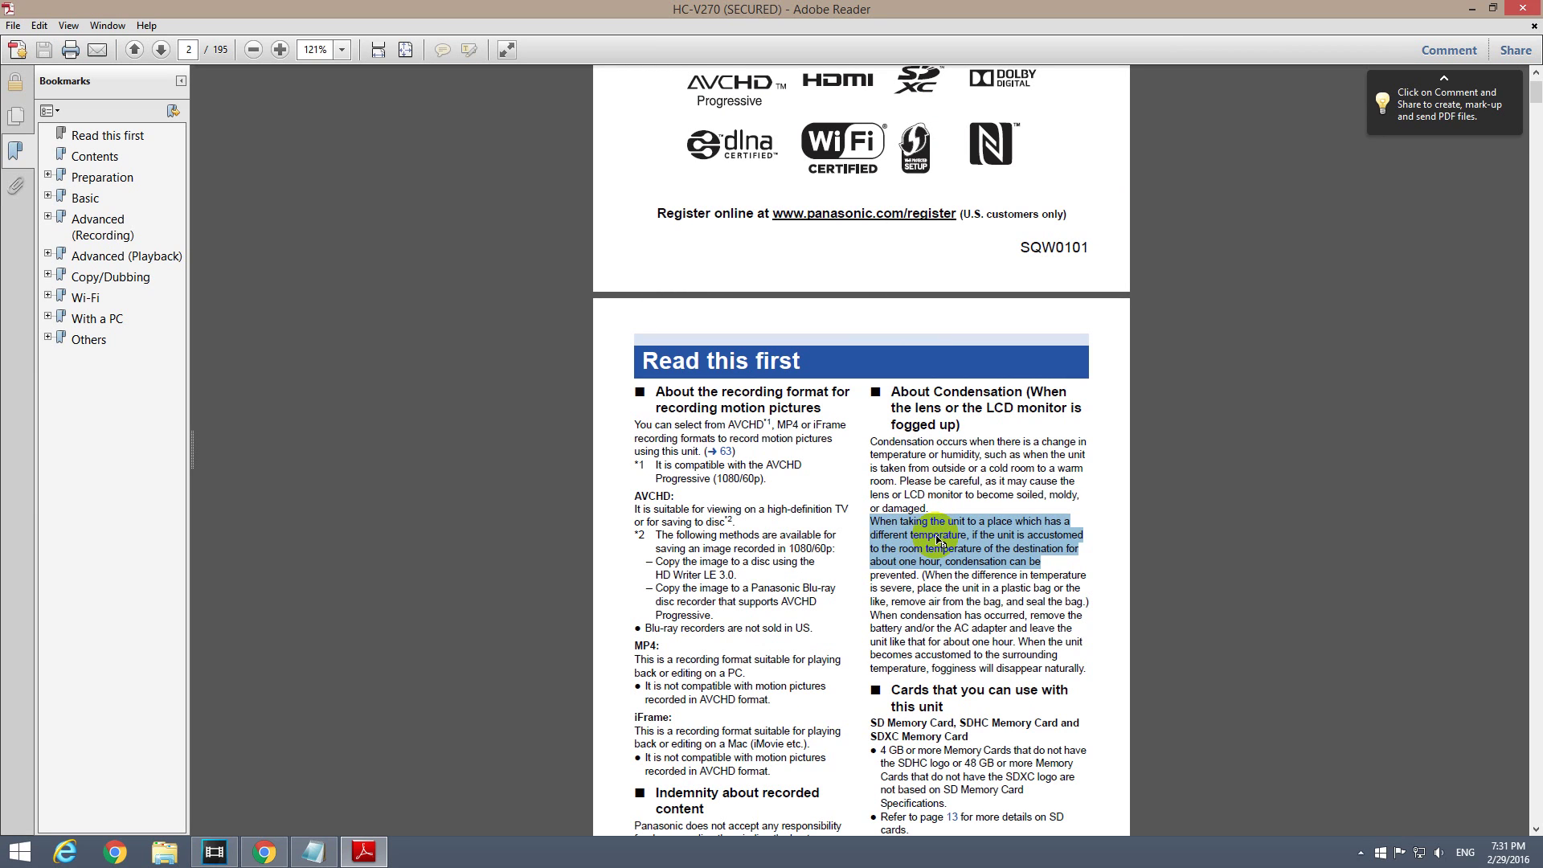
# Step: Launch Notepad from the Run prompt with 'notepad'
pyautogui.press('super+r')
pyautogui.write('n')
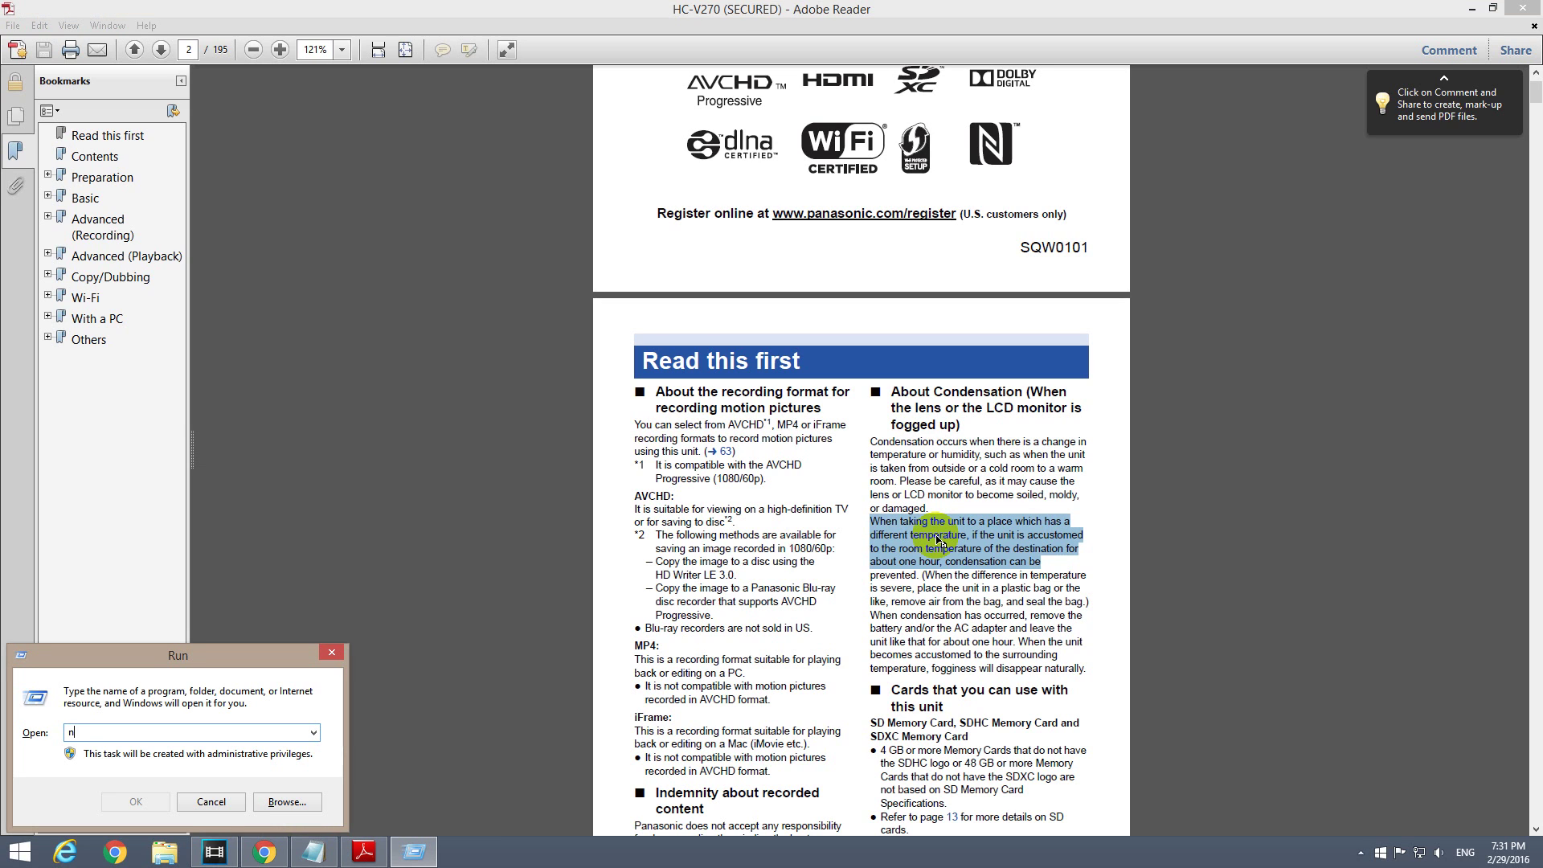
pyautogui.write('otepad')
pyautogui.press('Return')
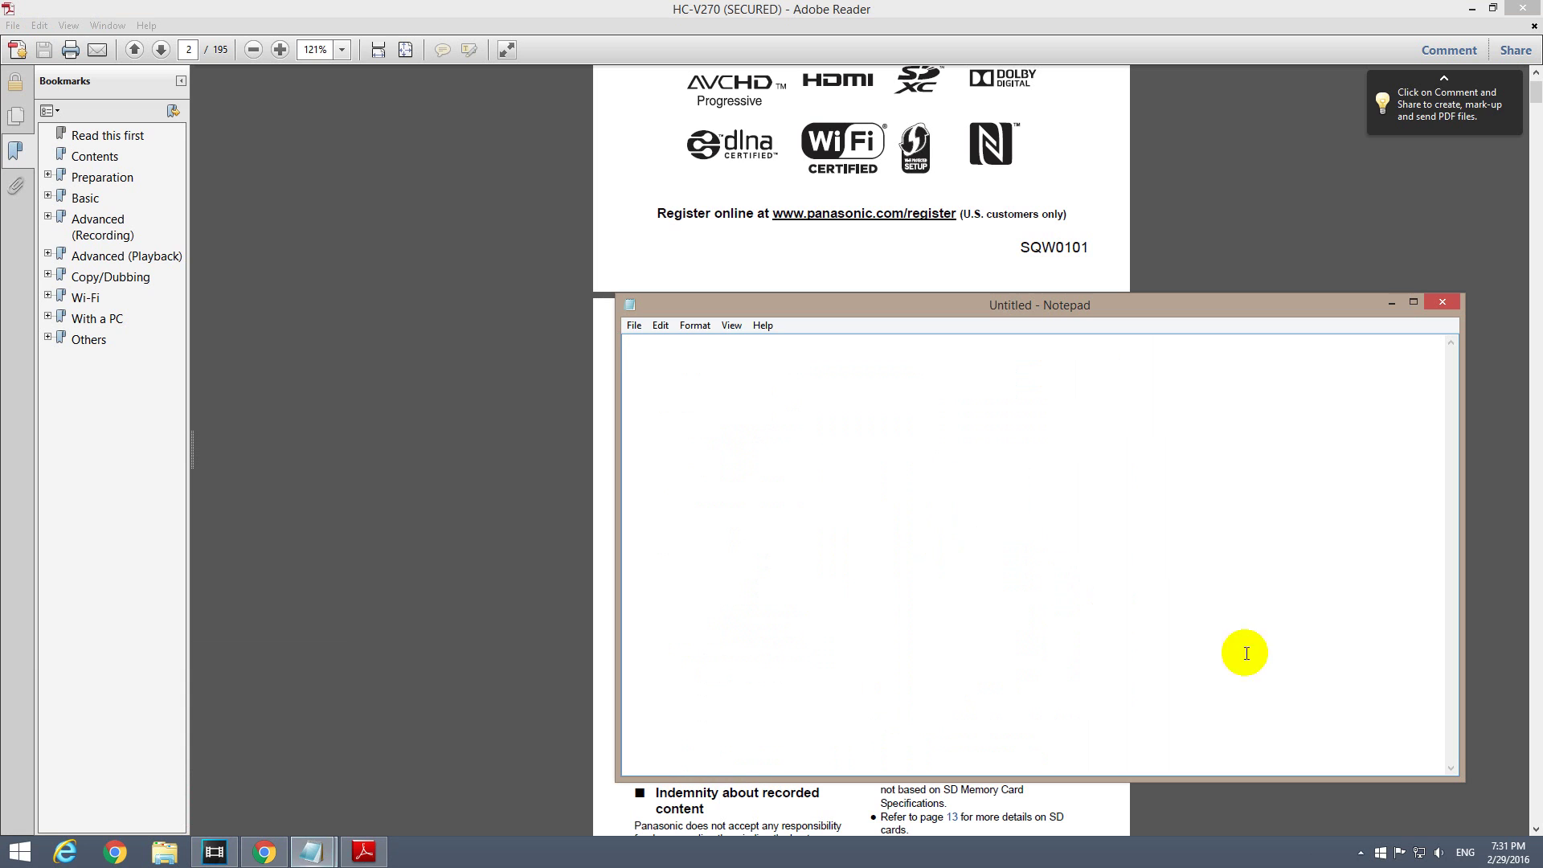
# Step: Confirm Paste is unavailable in Notepad, then close Notepad and the secured manual
pyautogui.rightClick(977, 558)
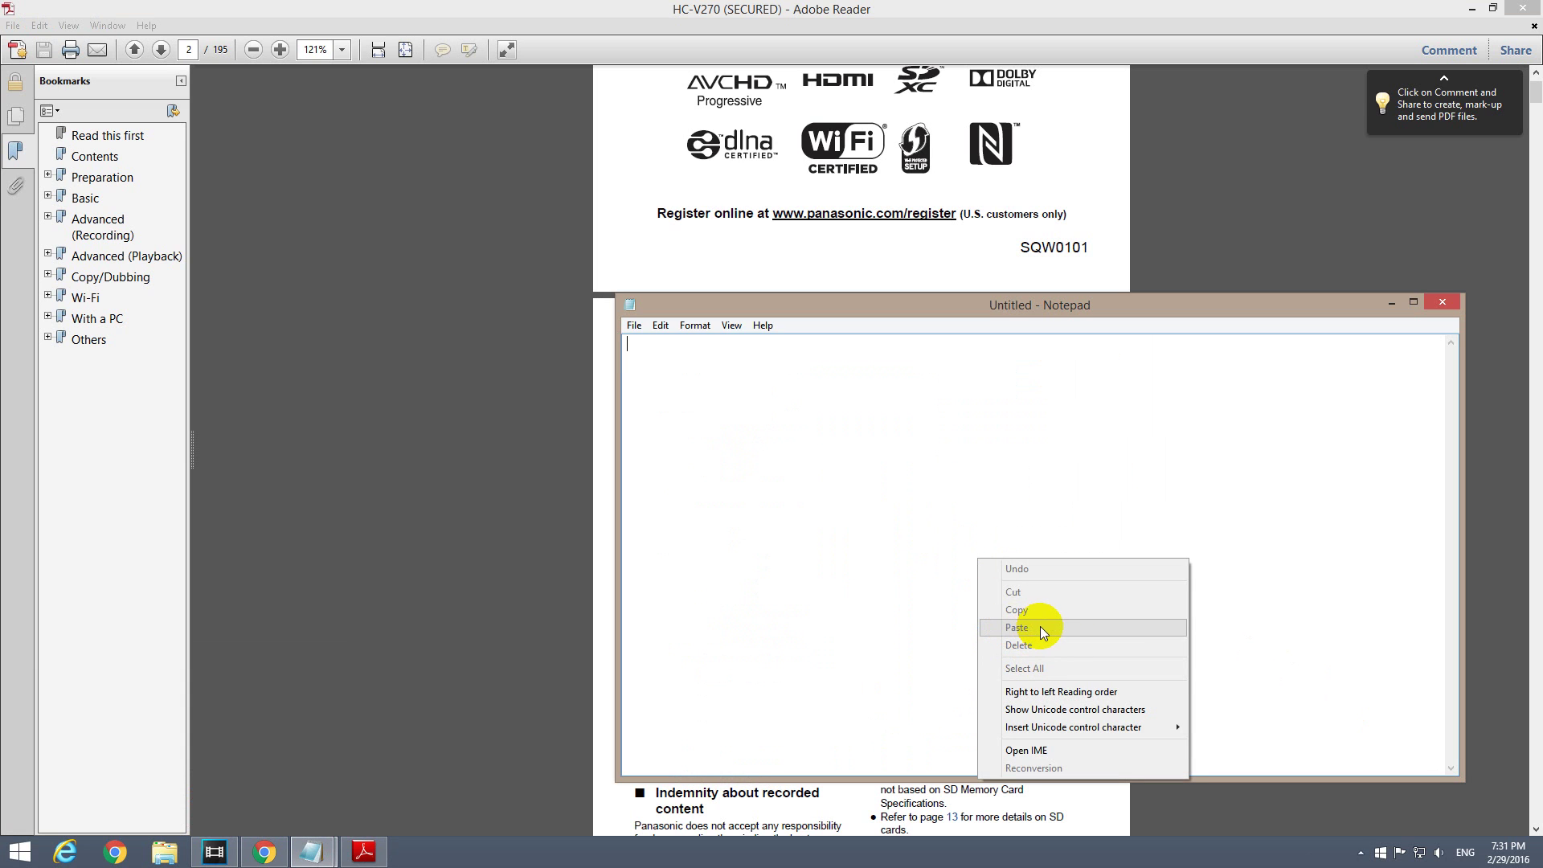
pyautogui.click(1189, 325)
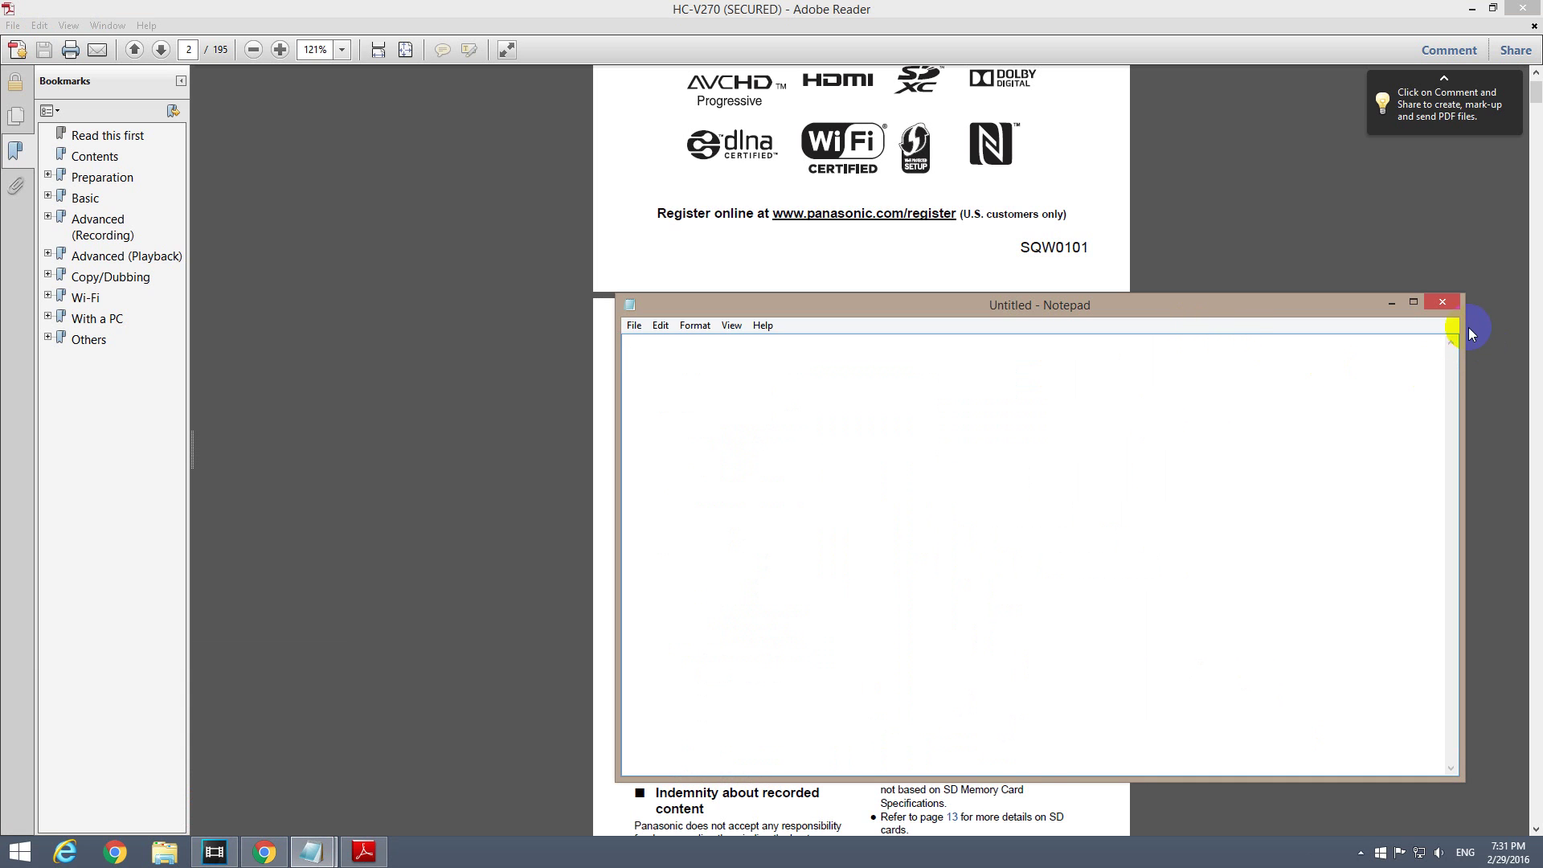
pyautogui.click(1437, 303)
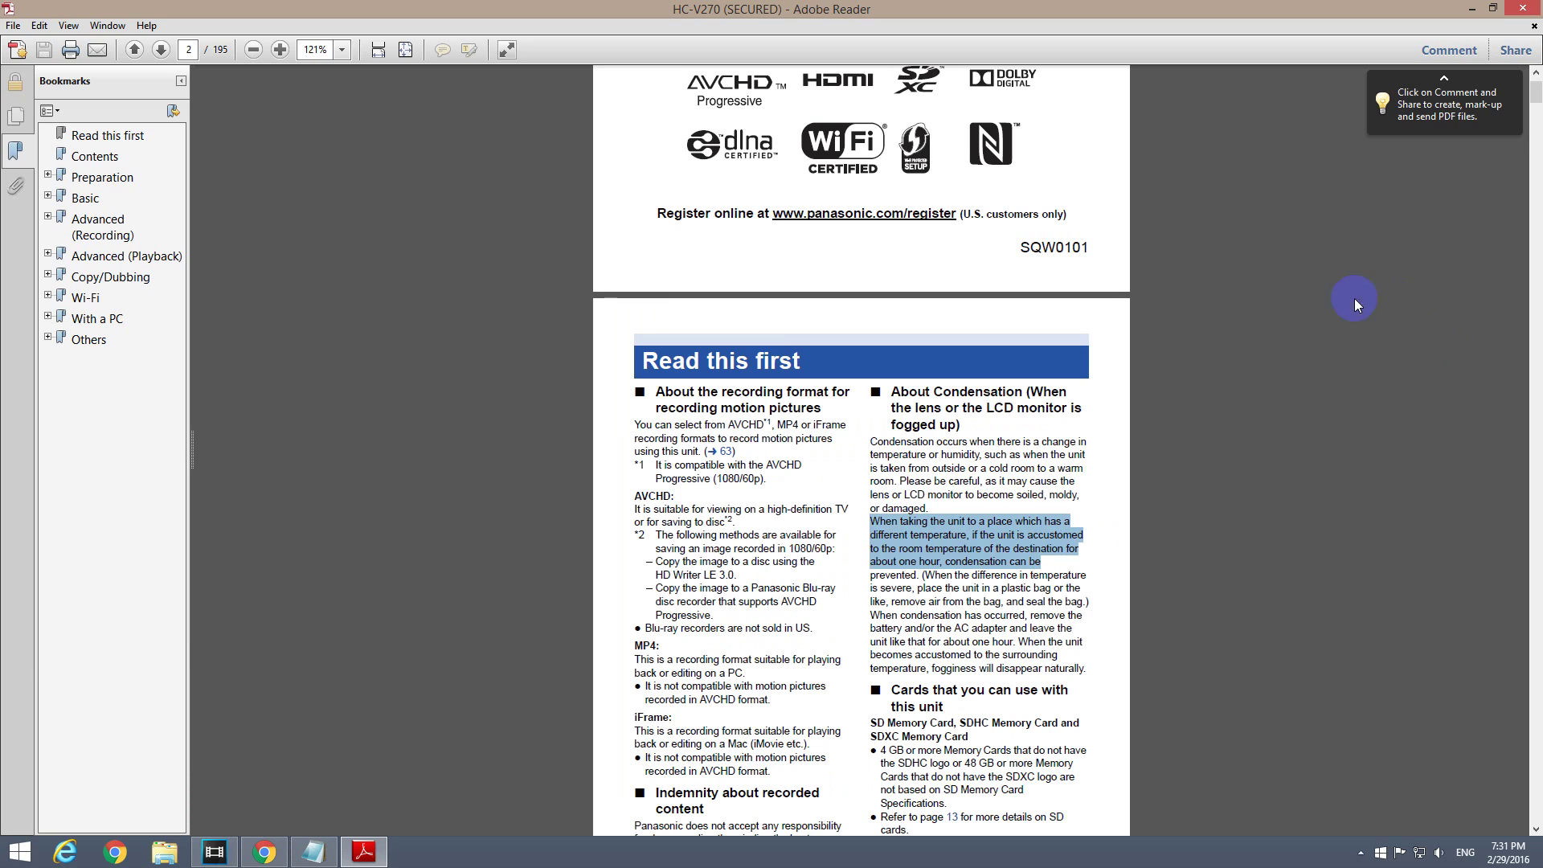
pyautogui.click(1521, 9)
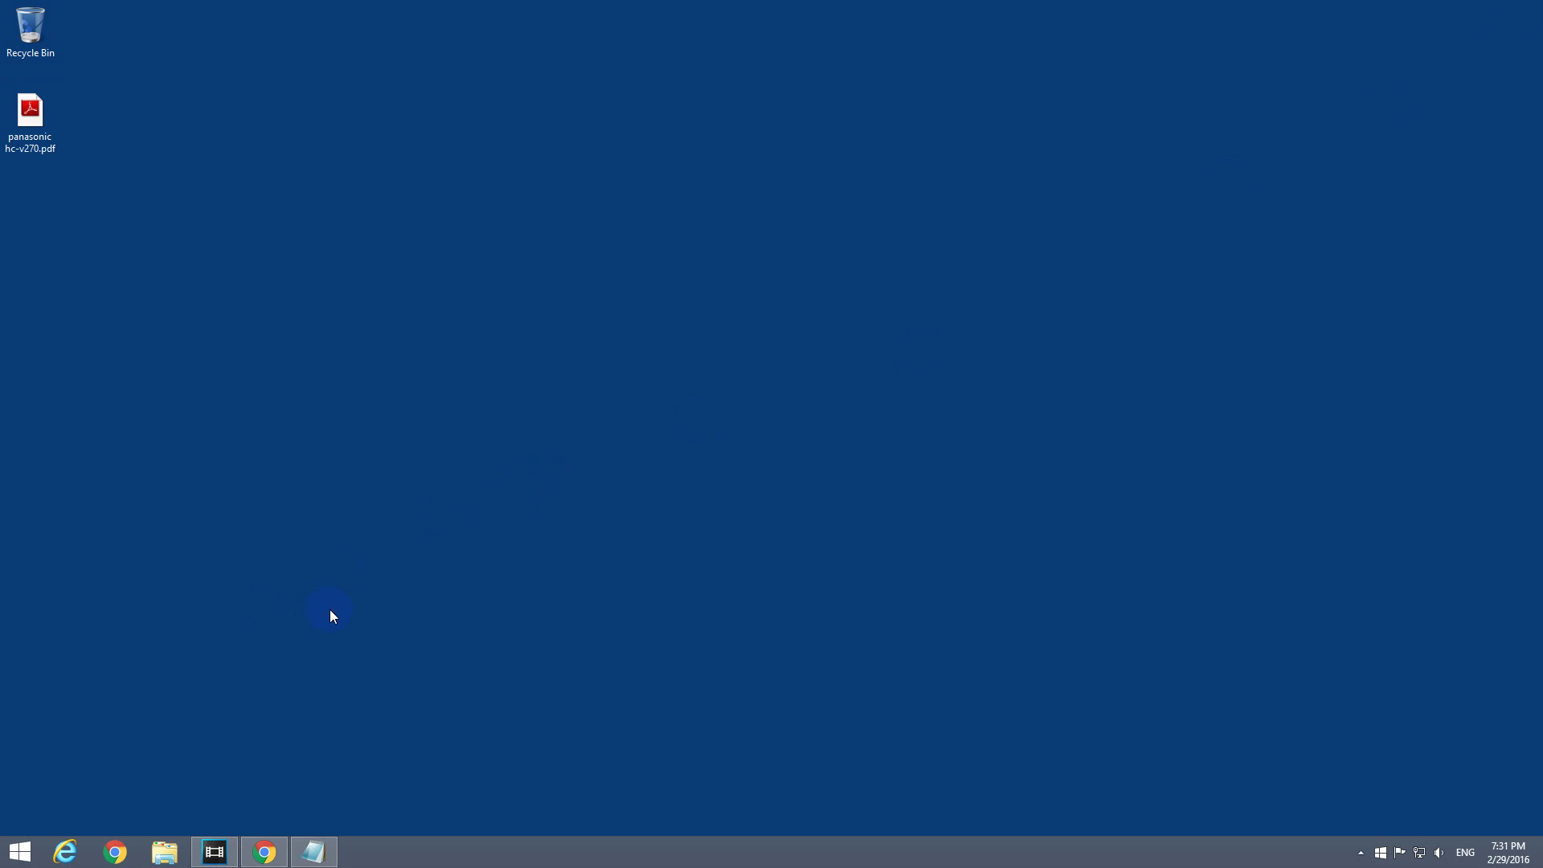
# Step: Google 'pdf restriction remover' from the IE address bar and open the A-PDF.com product result
pyautogui.click(65, 852)
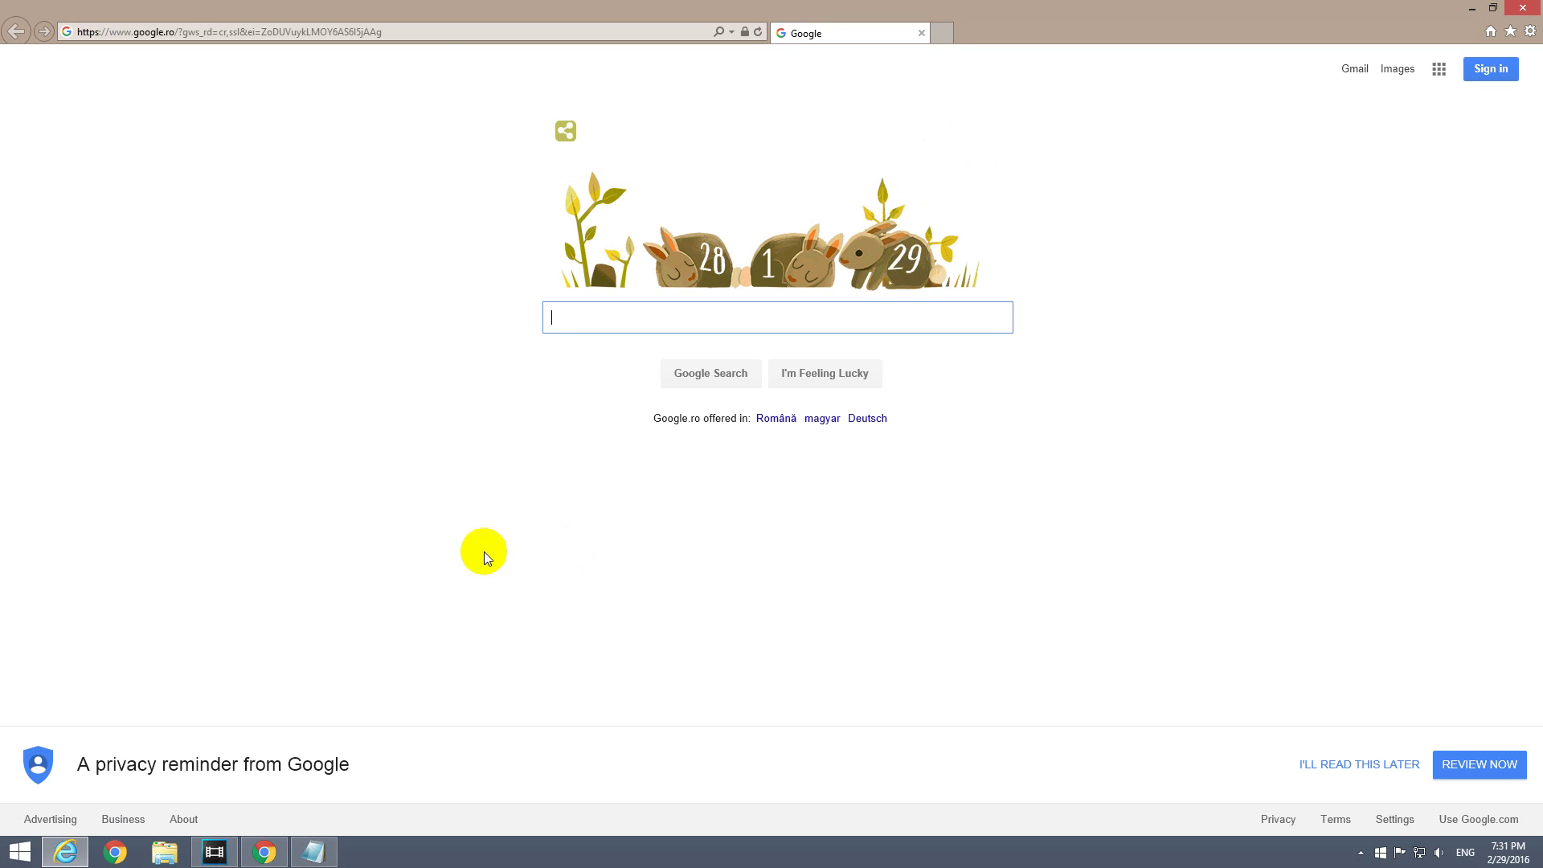
pyautogui.click(427, 35)
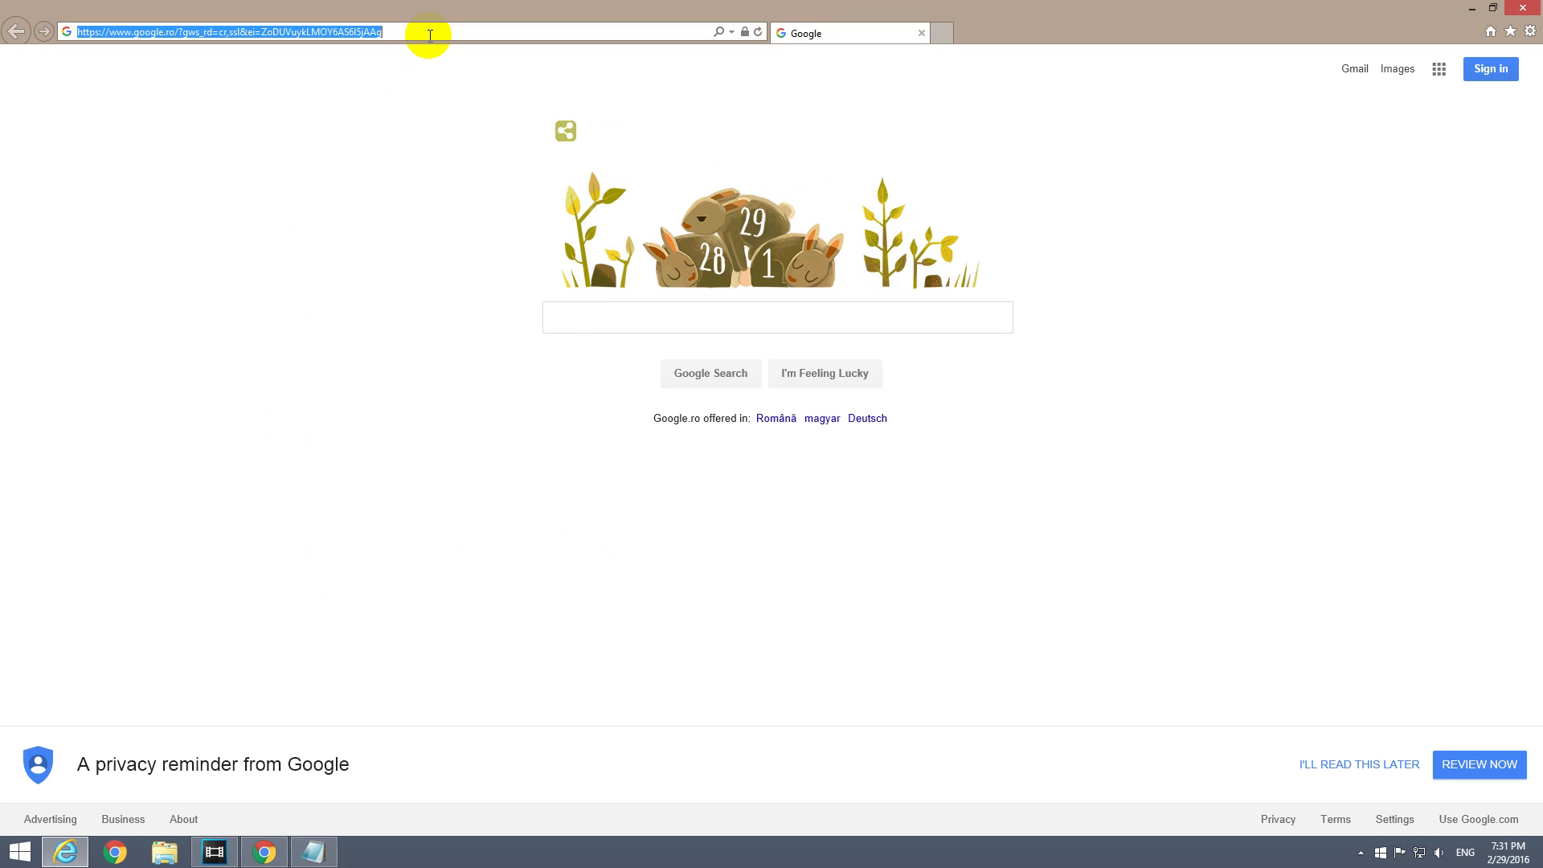
pyautogui.write('pdf')
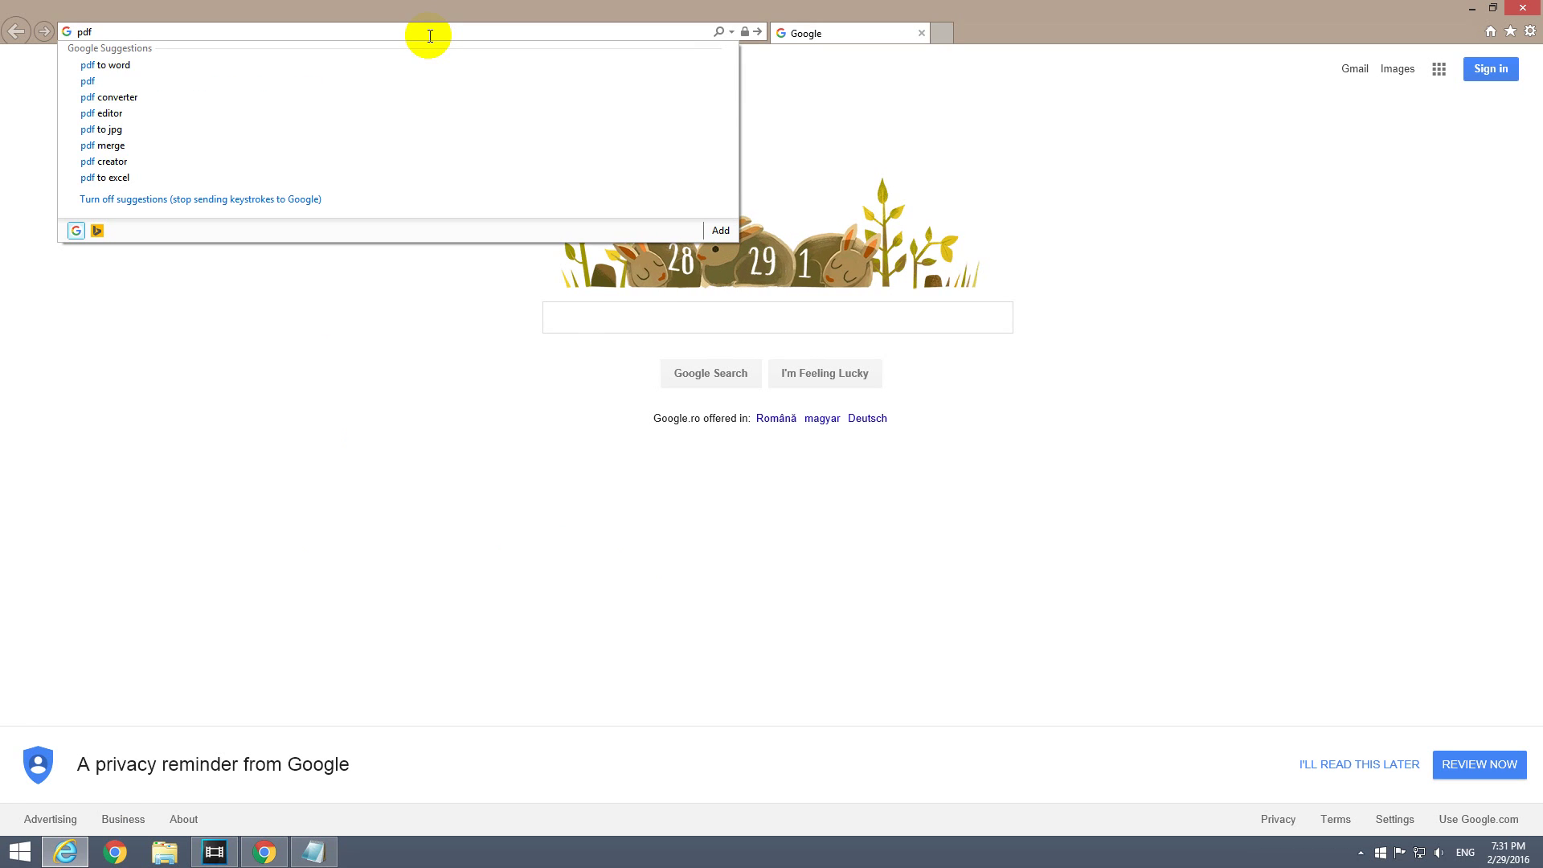
pyautogui.write(' restri')
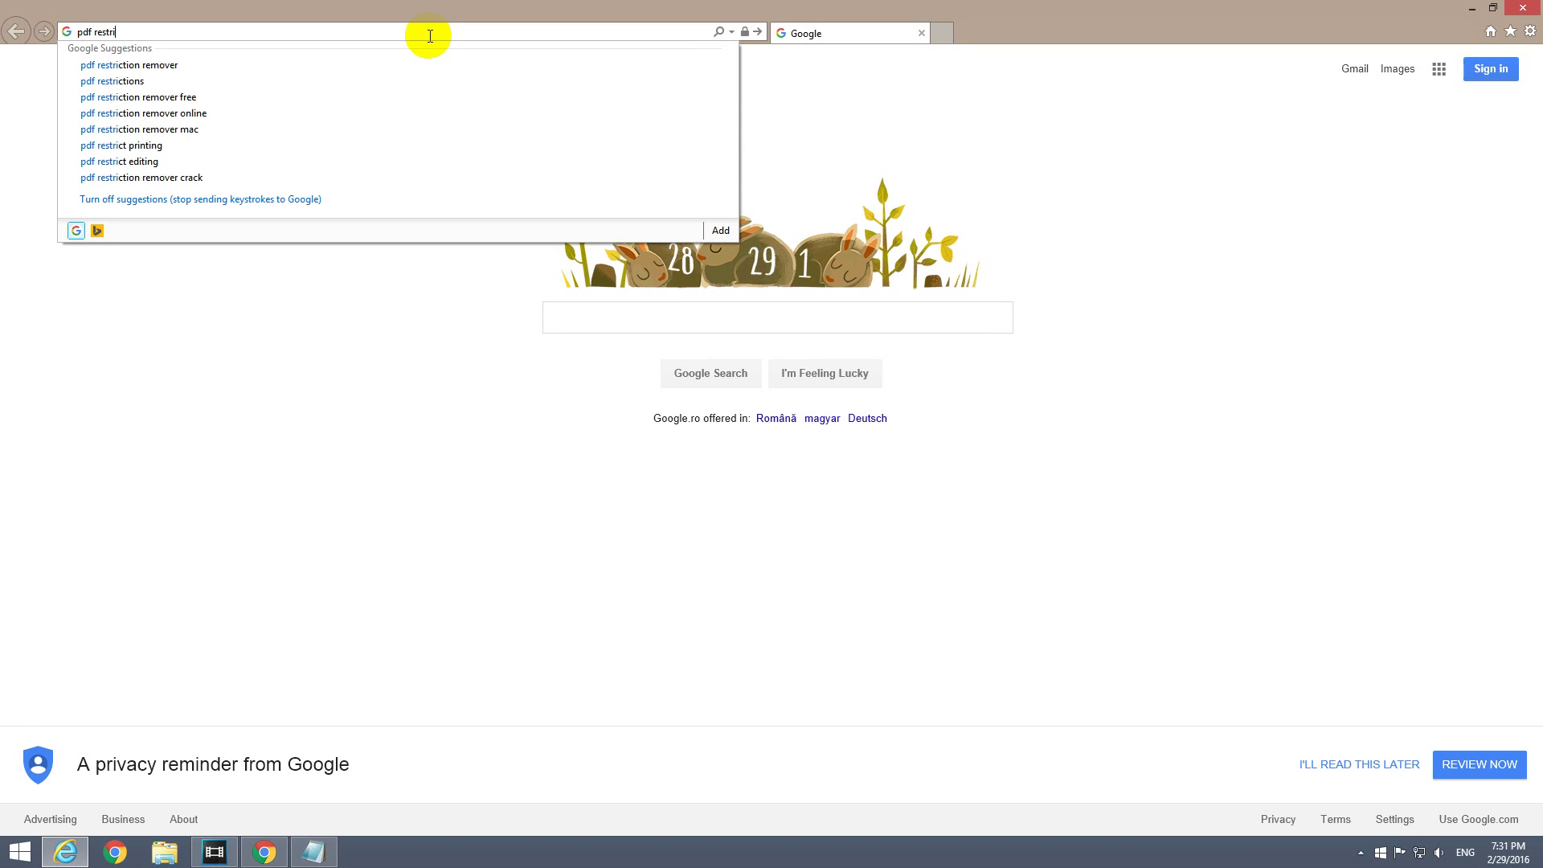
pyautogui.press('Down')
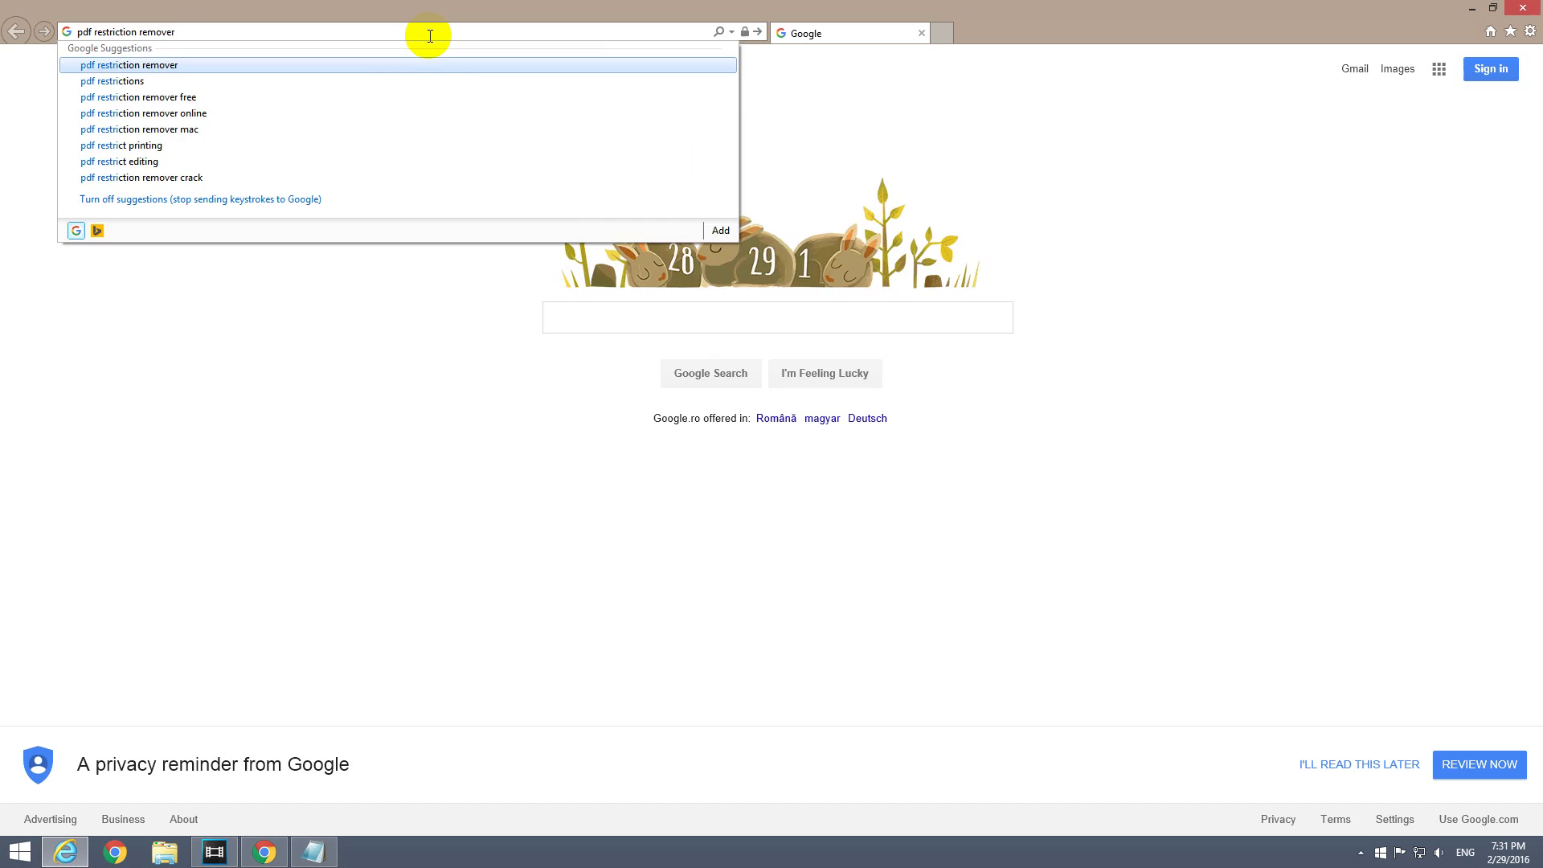
pyautogui.press('Return')
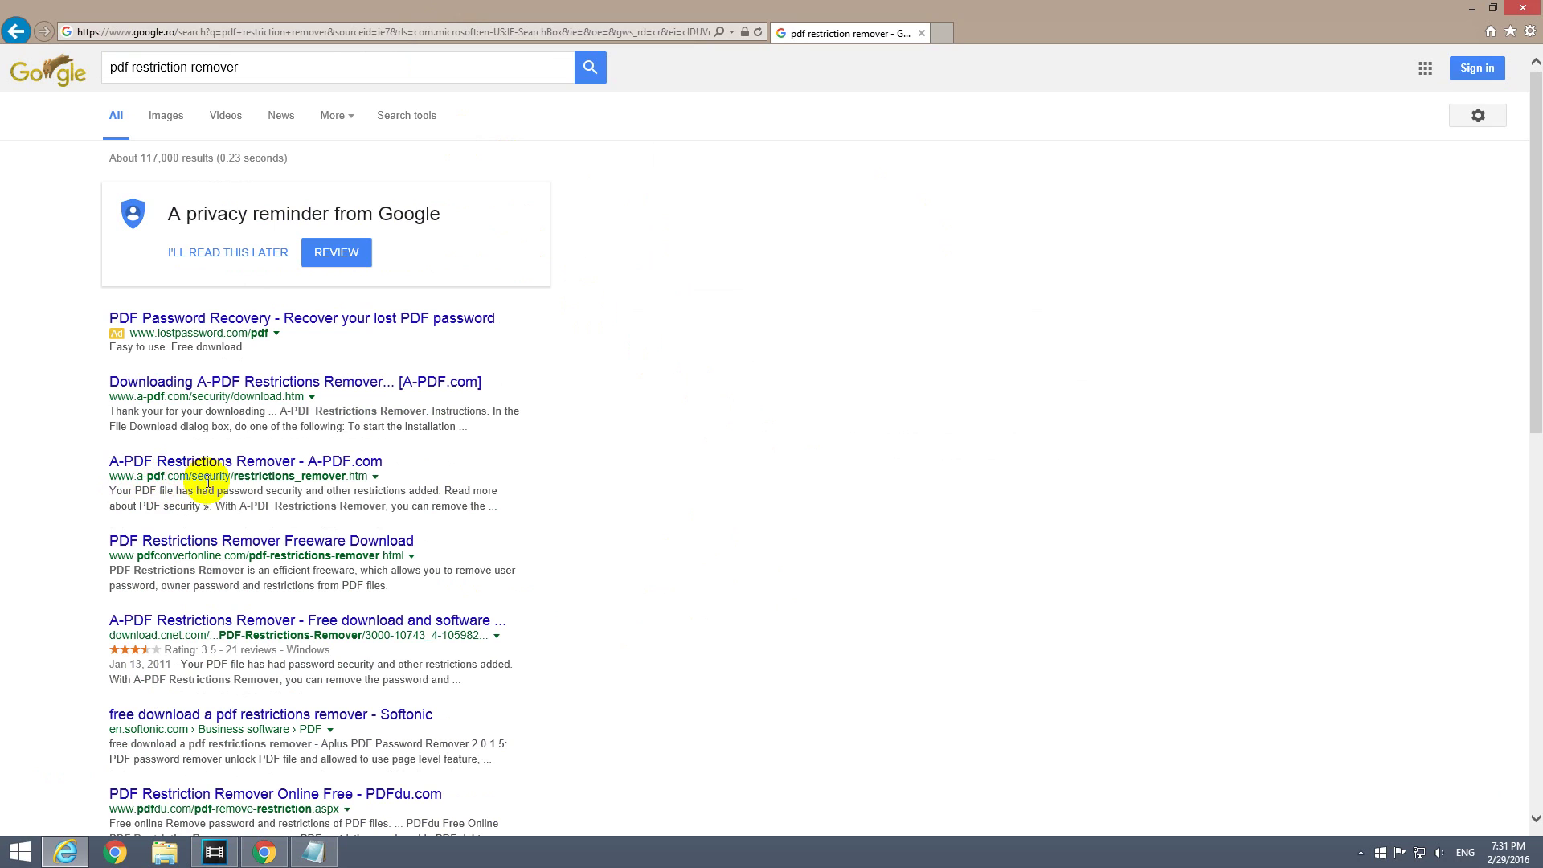
pyautogui.click(281, 461)
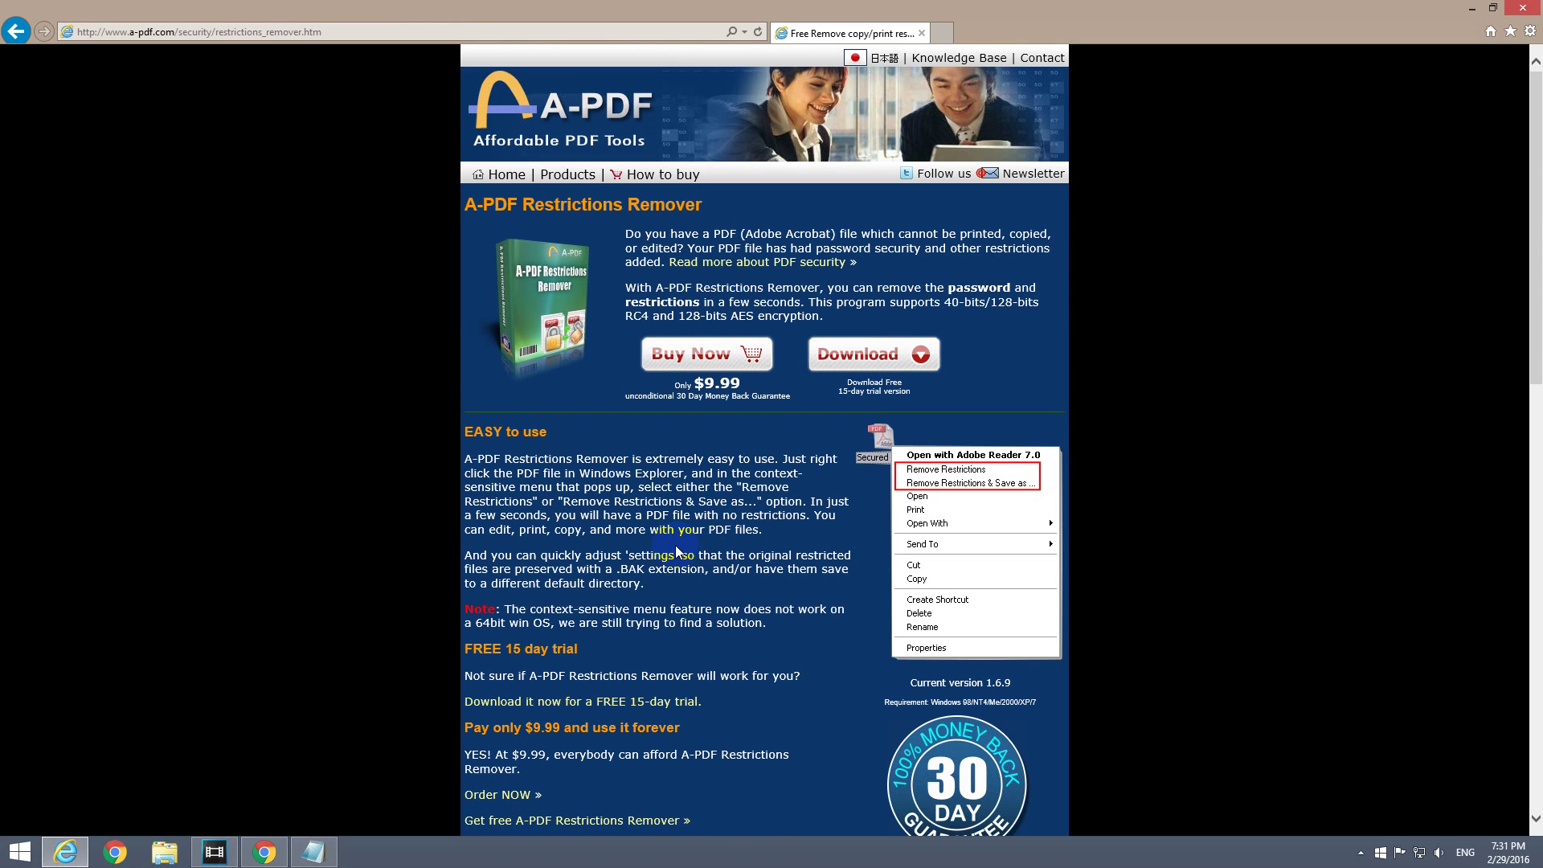
# Step: Download a-pdf-rr.zip, dismissing the 'Wait, get it FREE!' popup, and open it in WinRAR
pyautogui.click(876, 358)
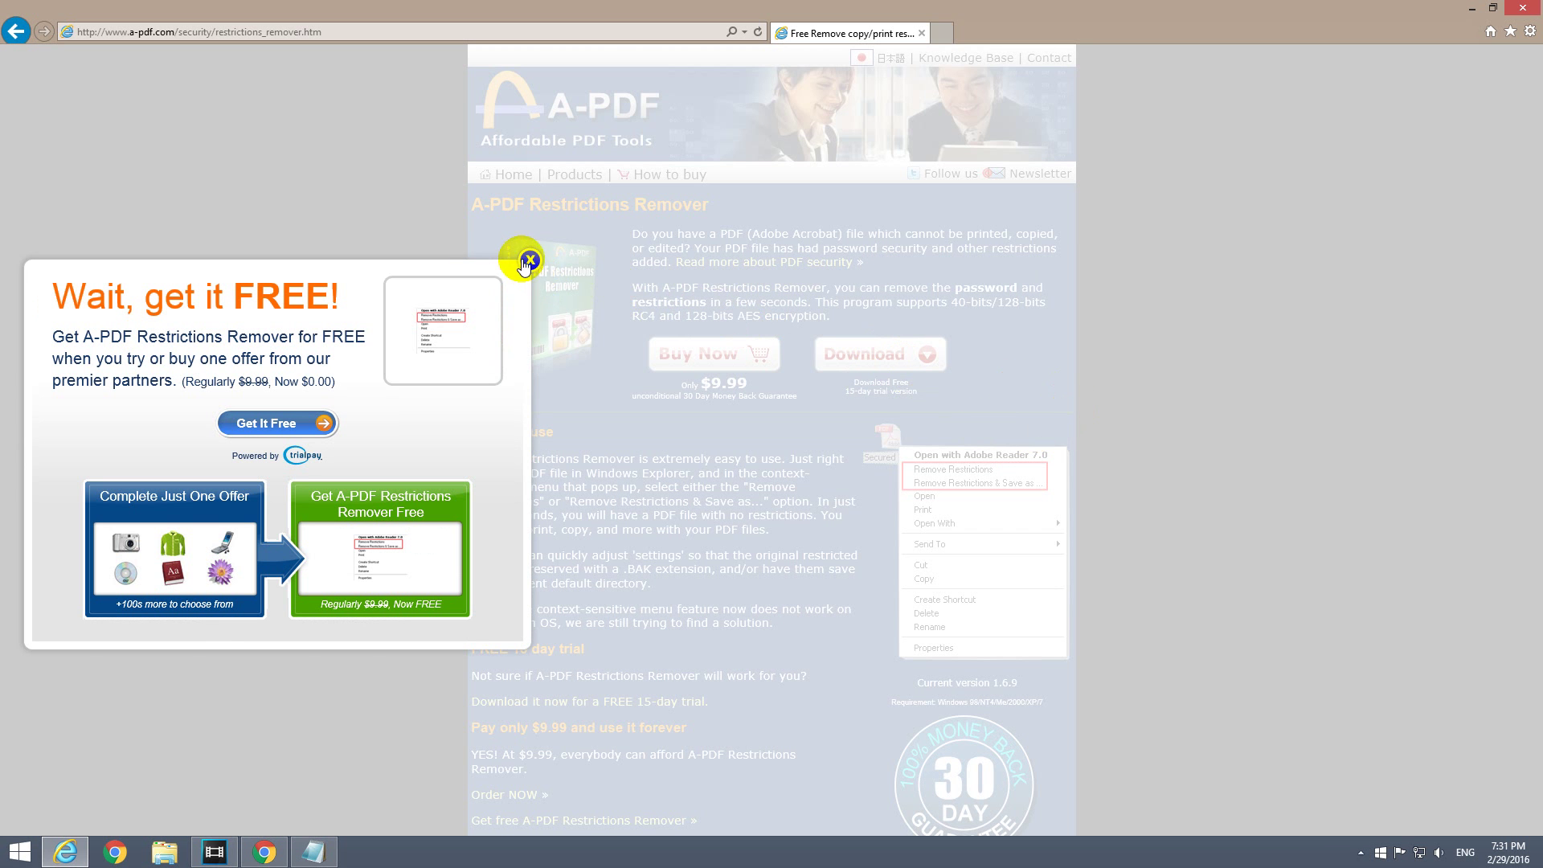
pyautogui.click(530, 260)
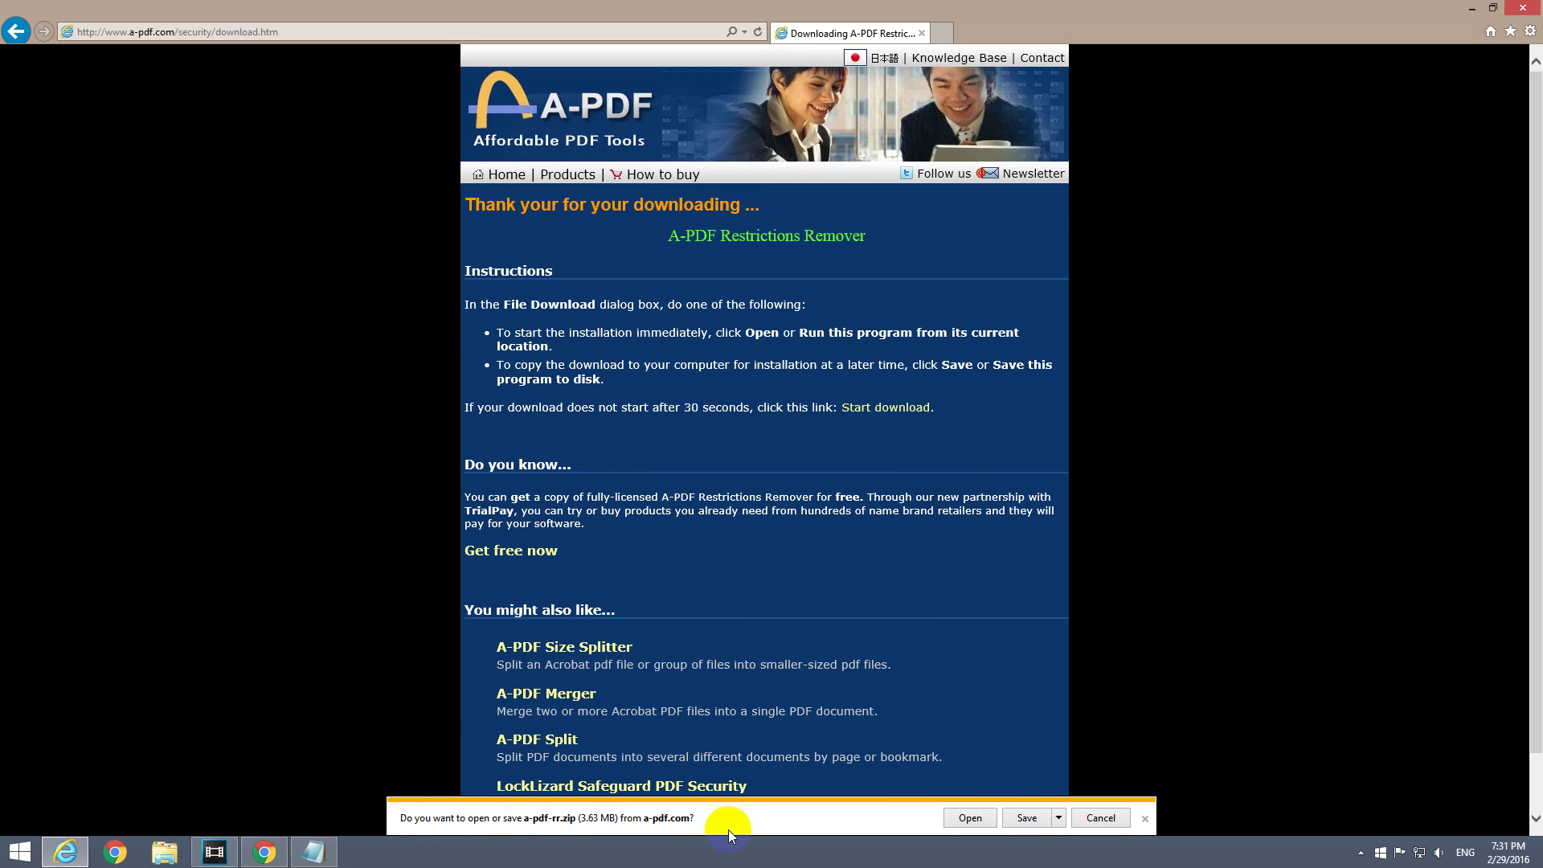
pyautogui.click(976, 818)
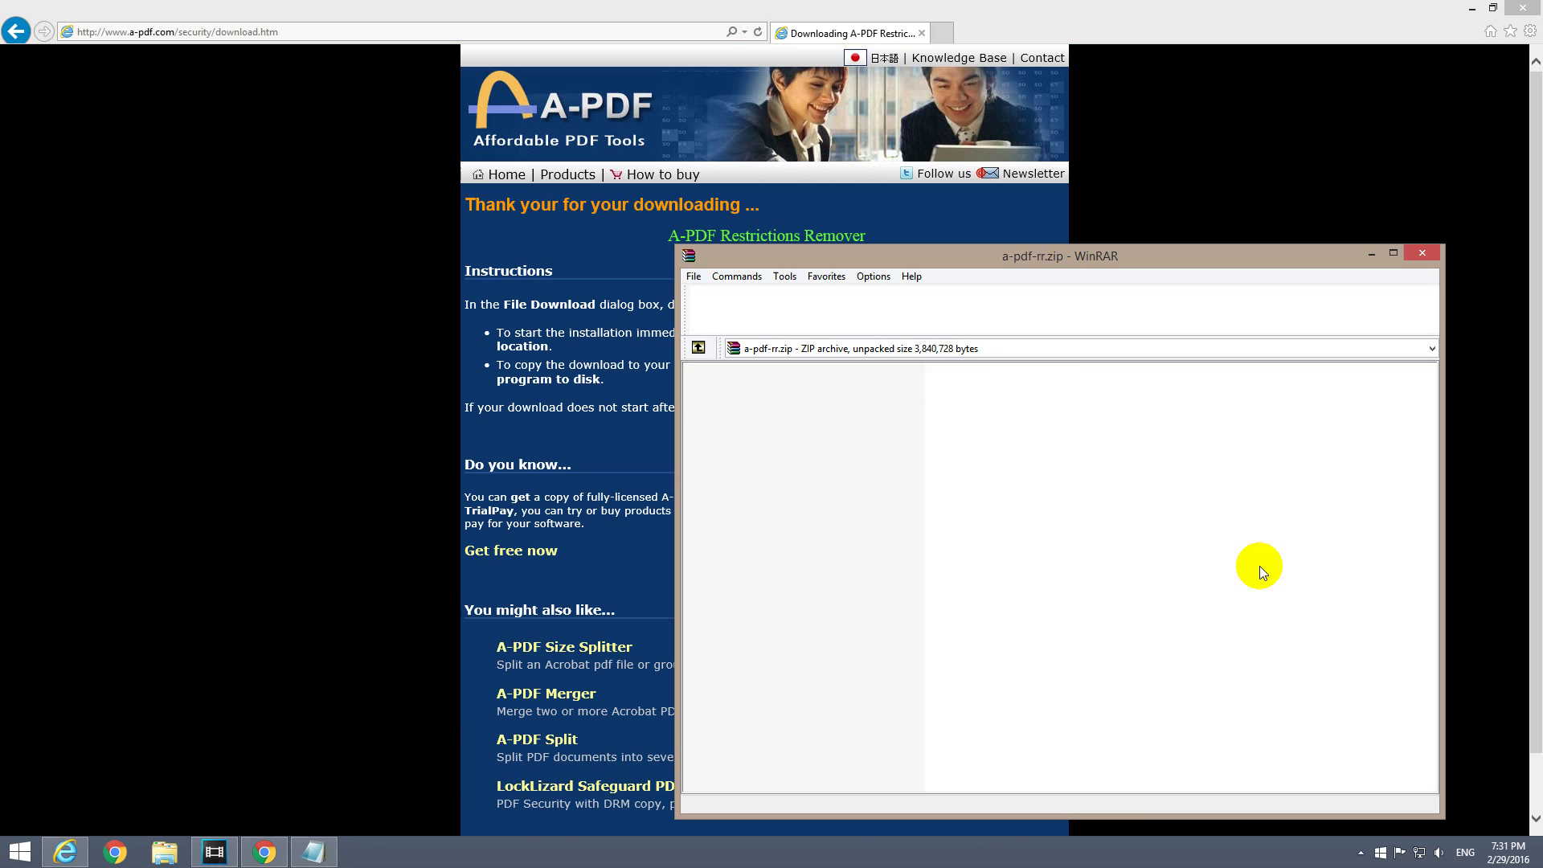
# Step: Close the browser and run a-pdf-rr.exe from WinRAR, allowing it past the security warning
pyautogui.click(1522, 8)
pyautogui.click(728, 405)
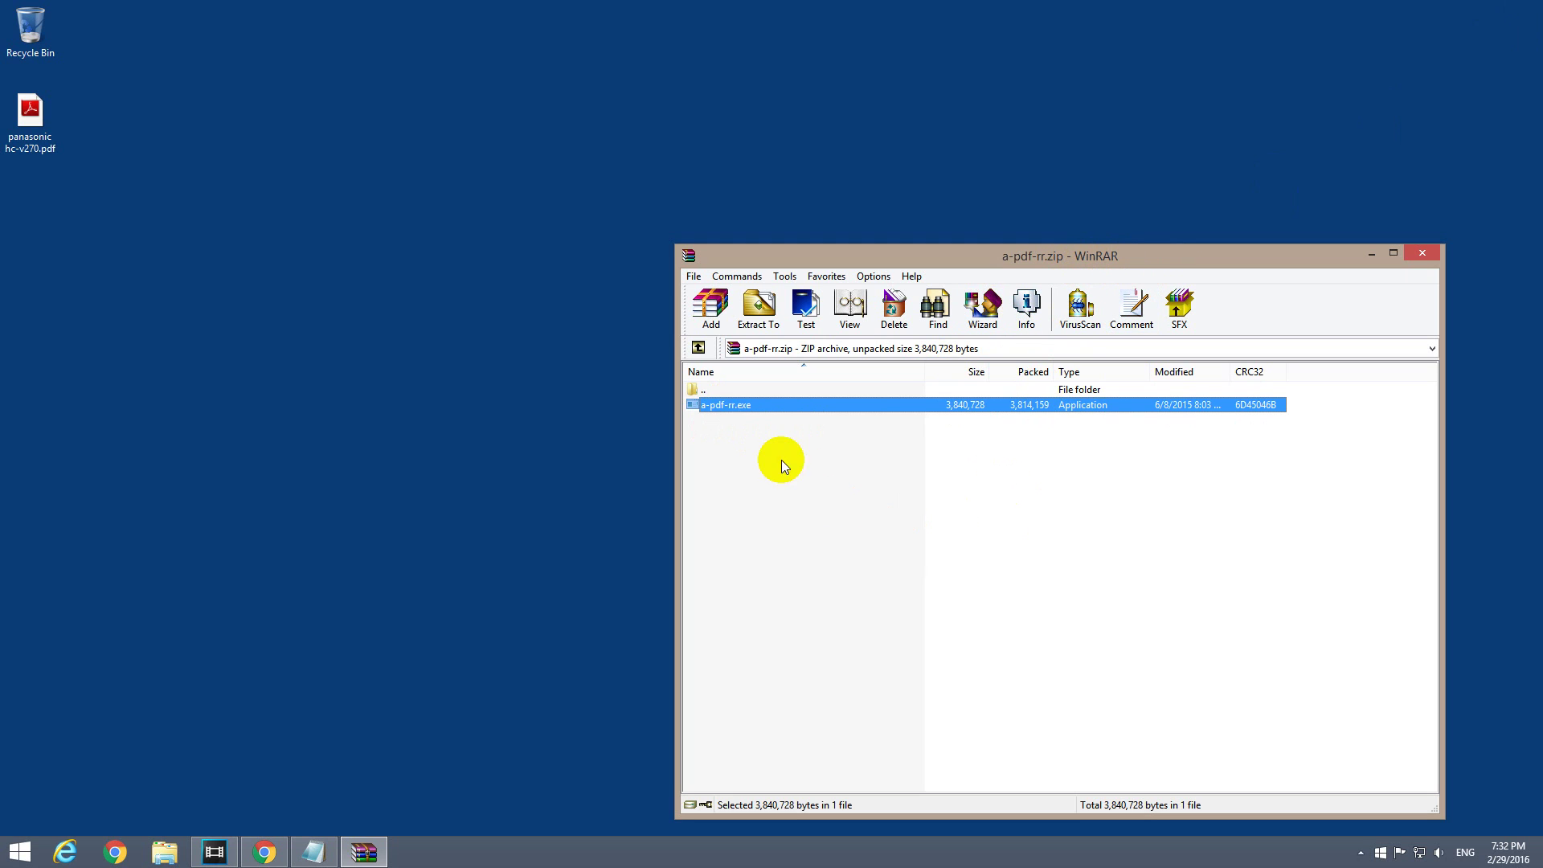
pyautogui.doubleClick(740, 408)
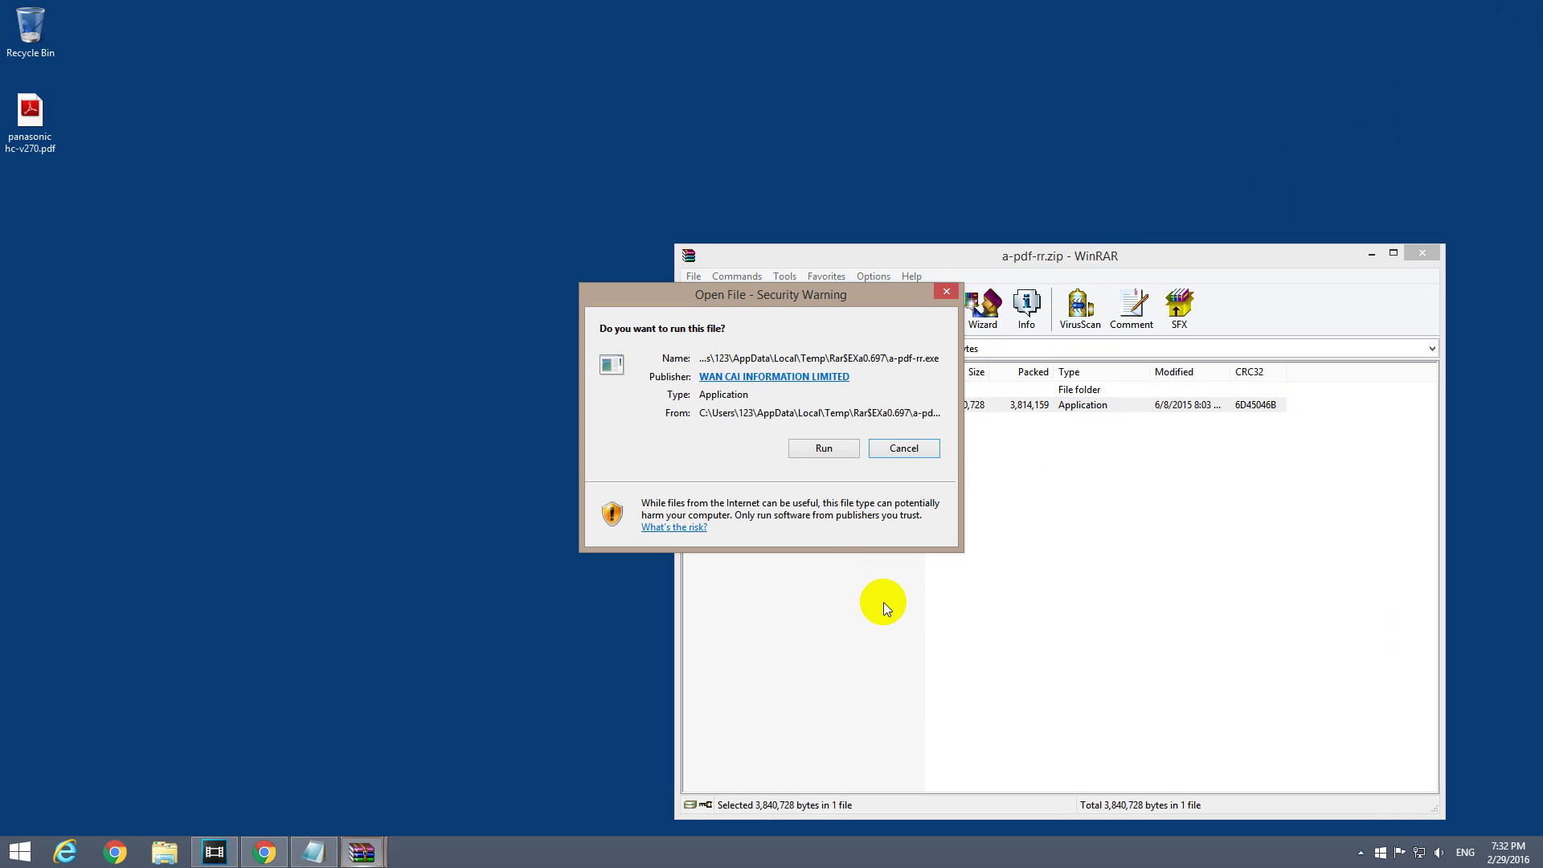
pyautogui.click(824, 450)
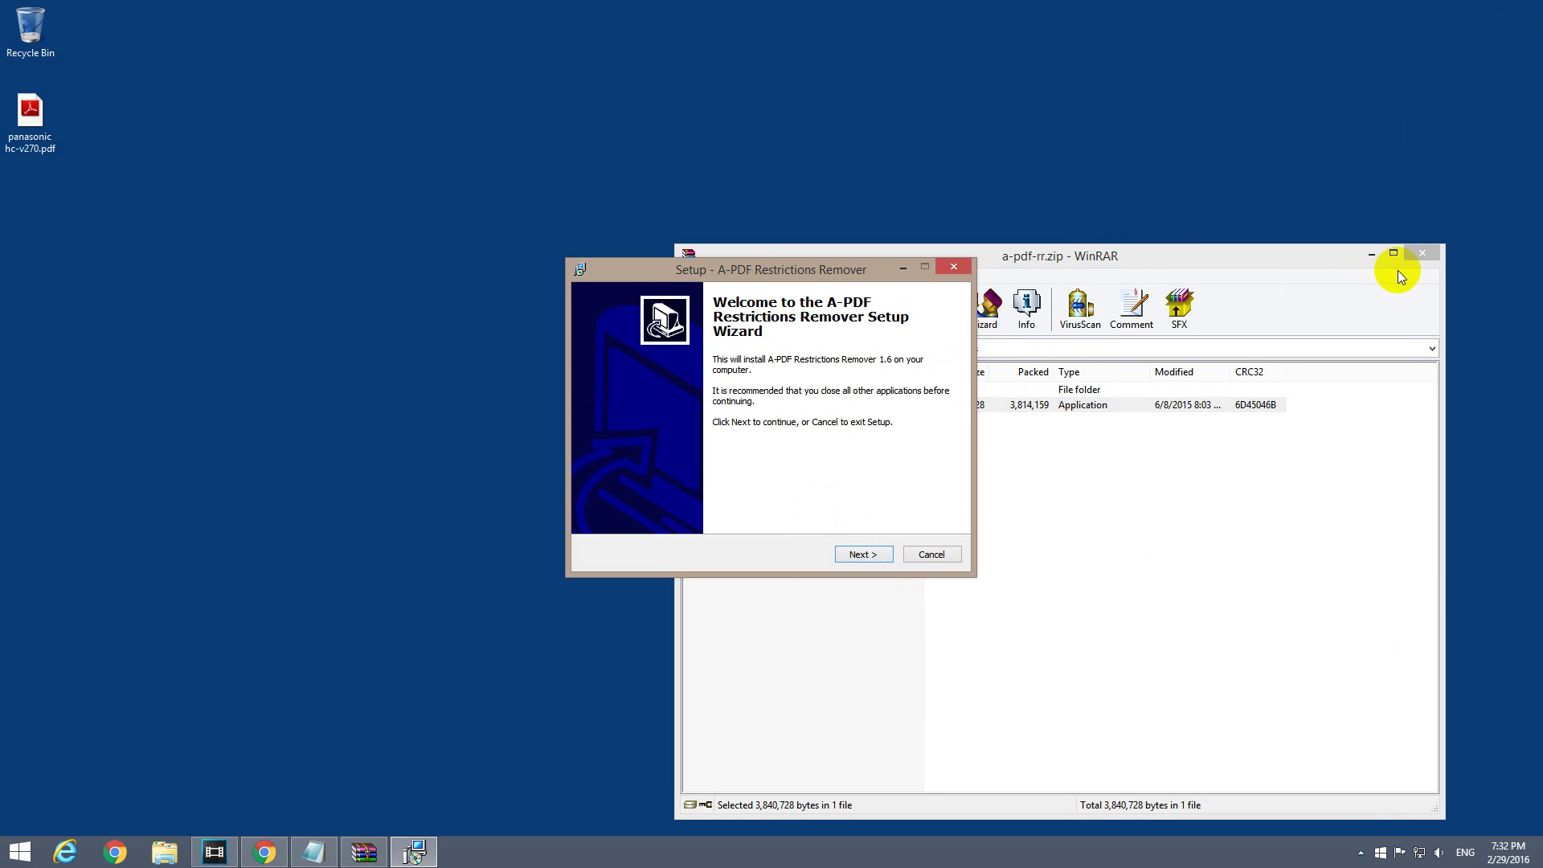
# Step: Install A-PDF Restrictions Remover with the license accepted and default folders, launching it on finish
pyautogui.click(1371, 254)
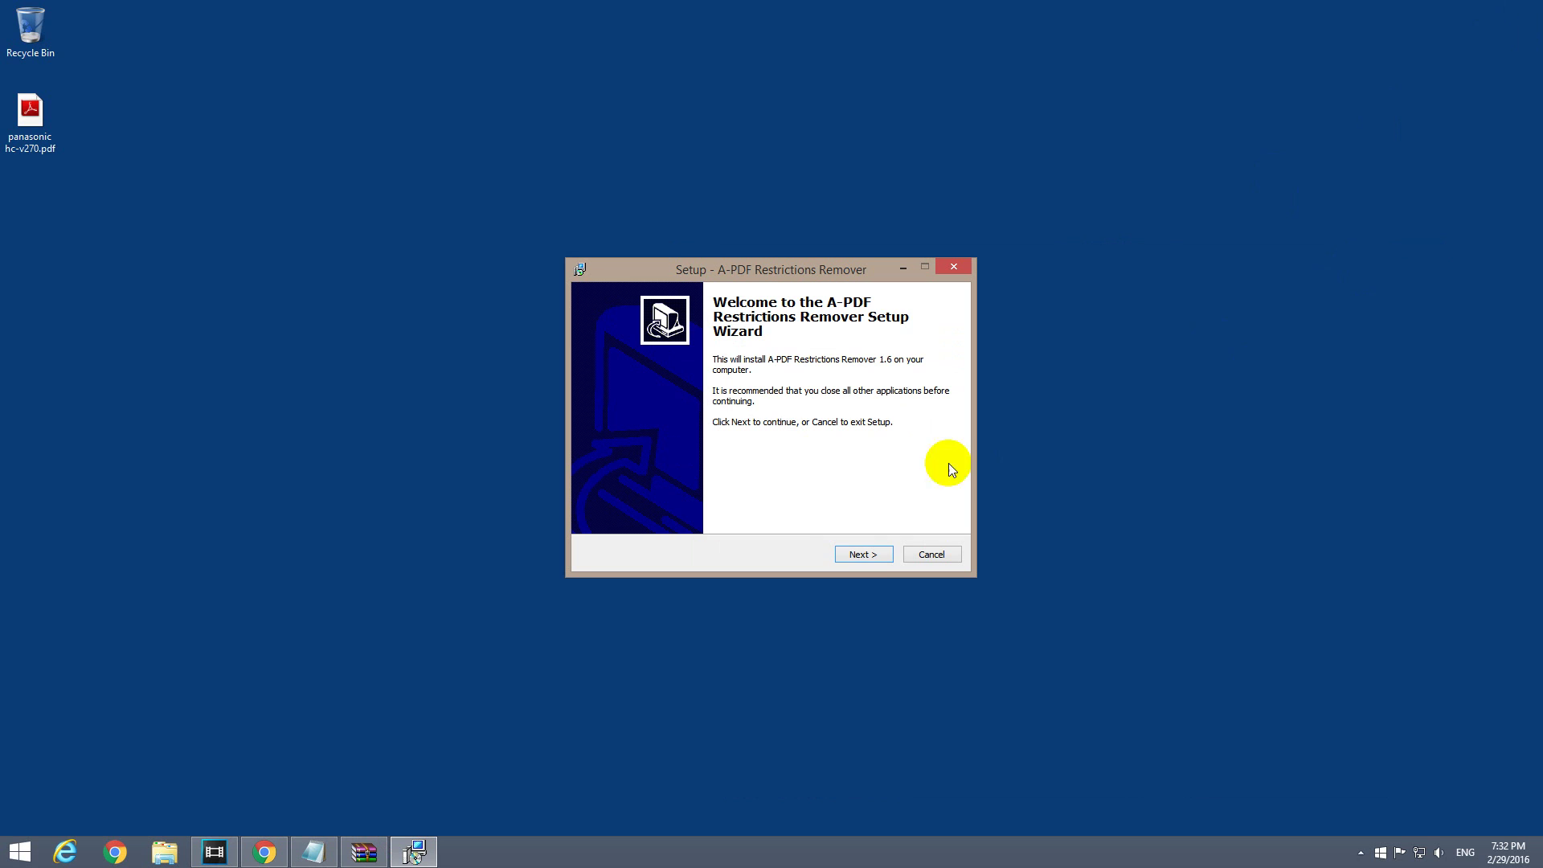
pyautogui.click(862, 553)
pyautogui.click(677, 506)
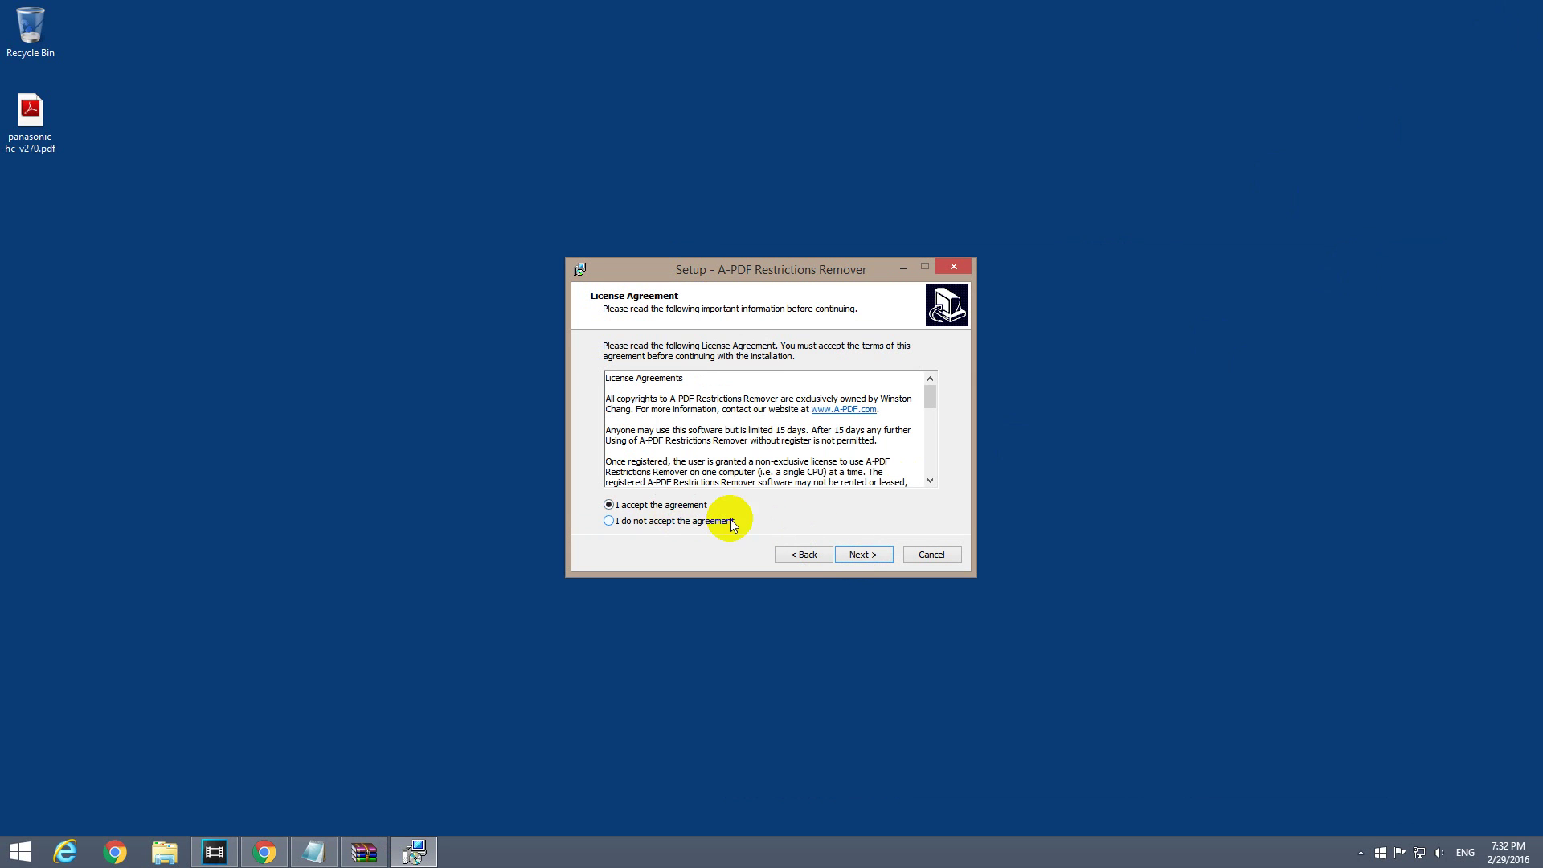
pyautogui.click(868, 560)
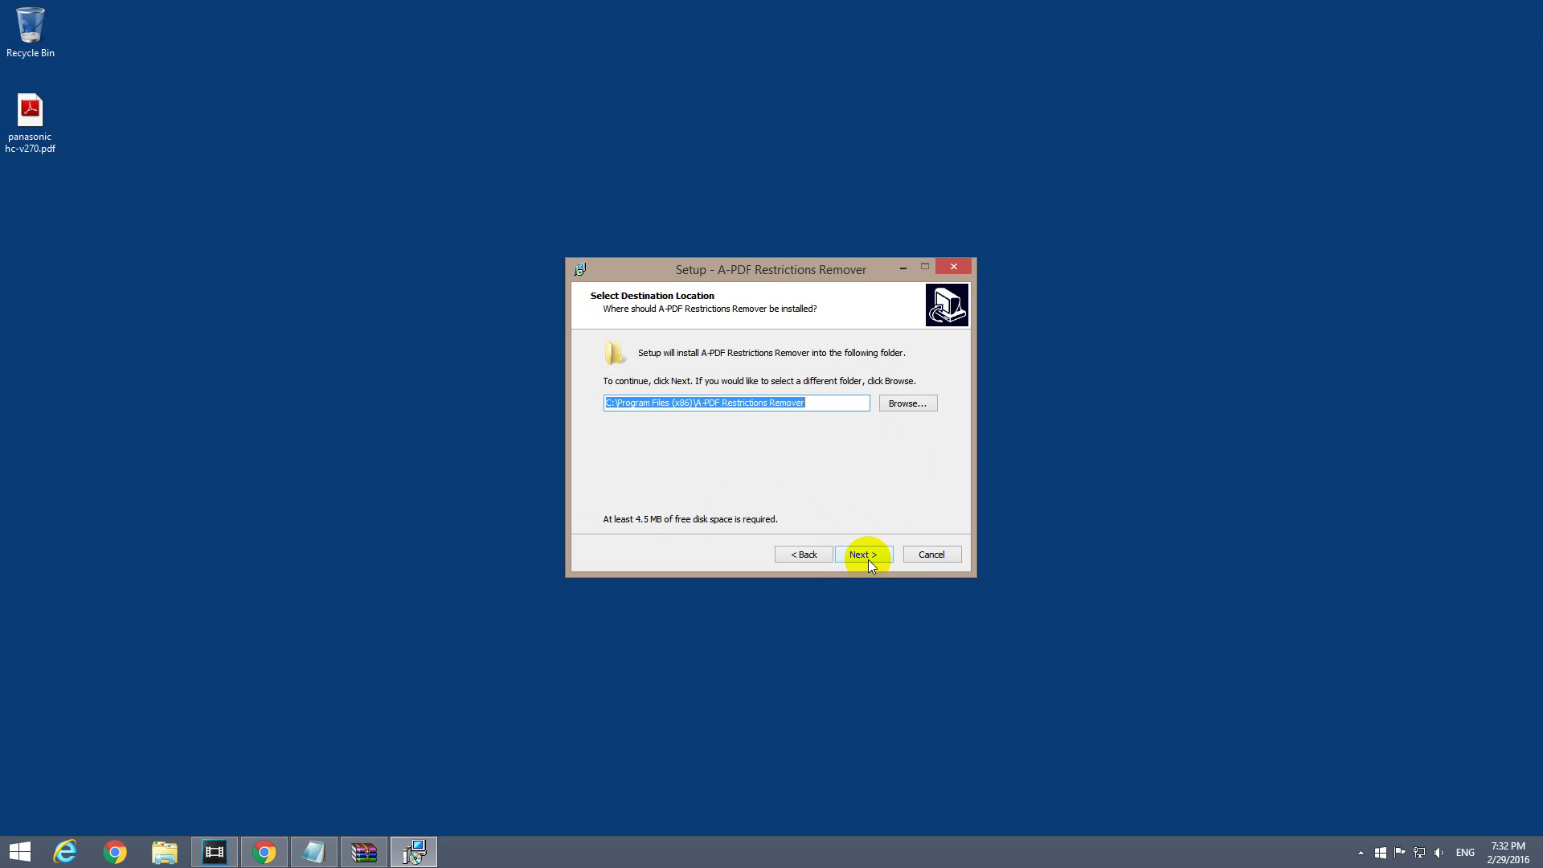
pyautogui.click(868, 559)
pyautogui.click(870, 560)
pyautogui.click(870, 556)
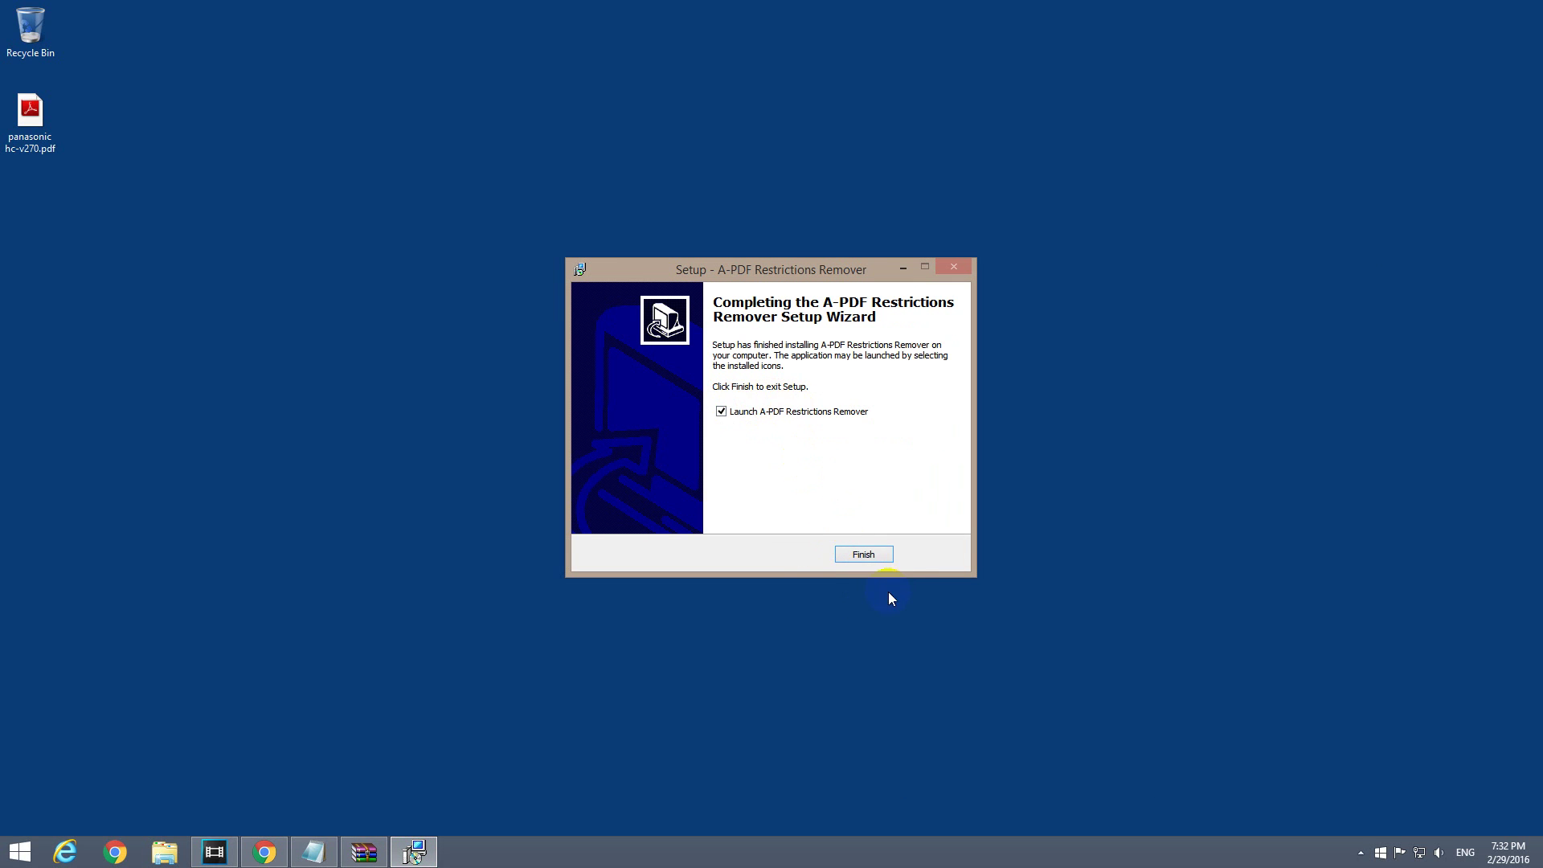
pyautogui.click(873, 562)
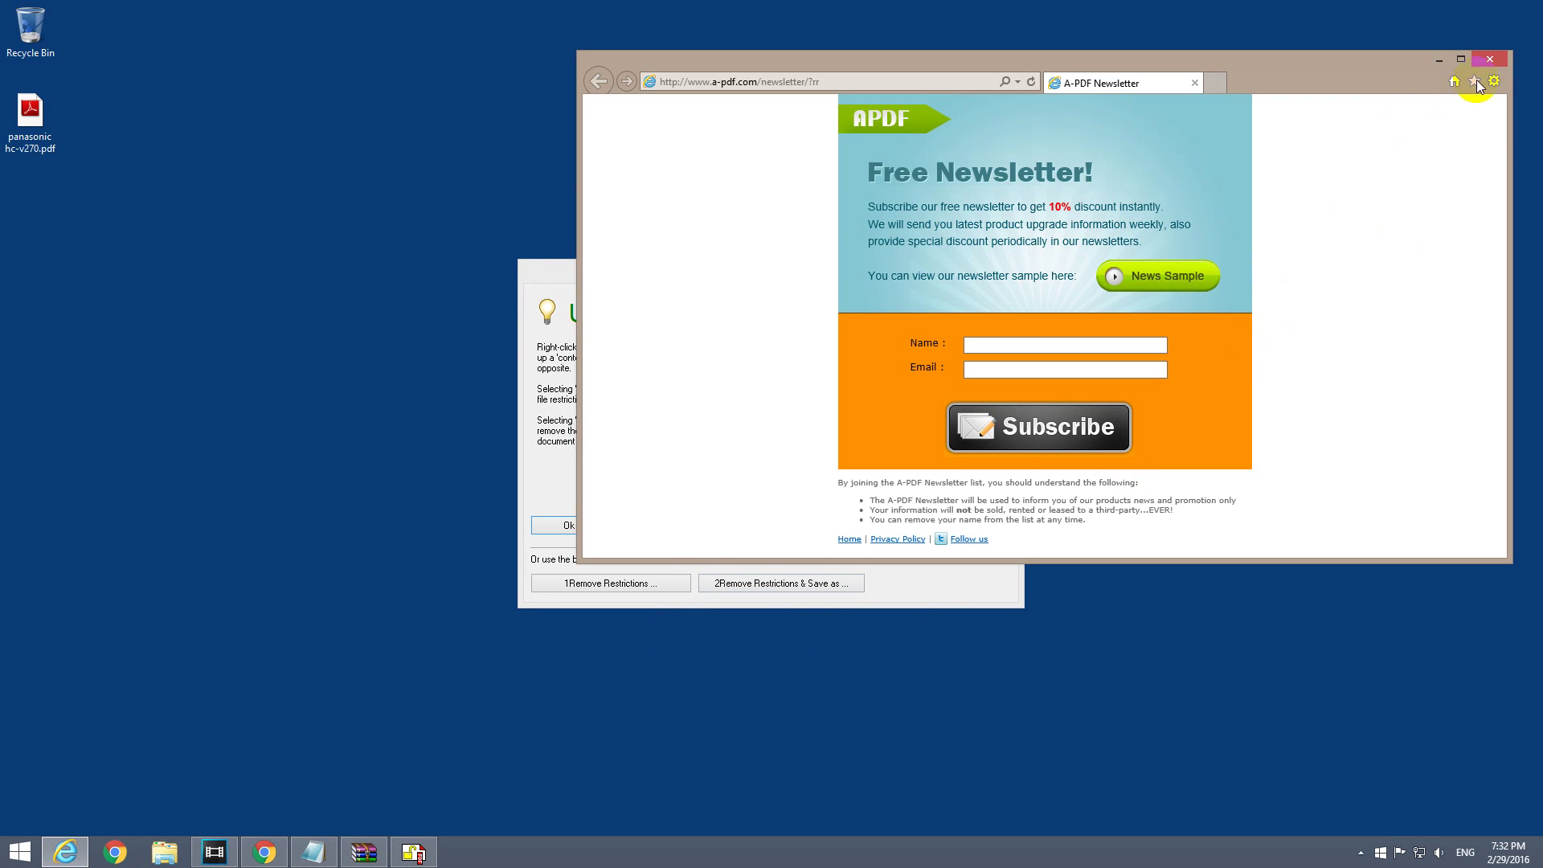
# Step: Close the newsletter window, reposition the remover window, and choose 'Remove Restrictions & Save as'
pyautogui.click(1490, 59)
pyautogui.moveTo(821, 272); pyautogui.dragTo(736, 188)
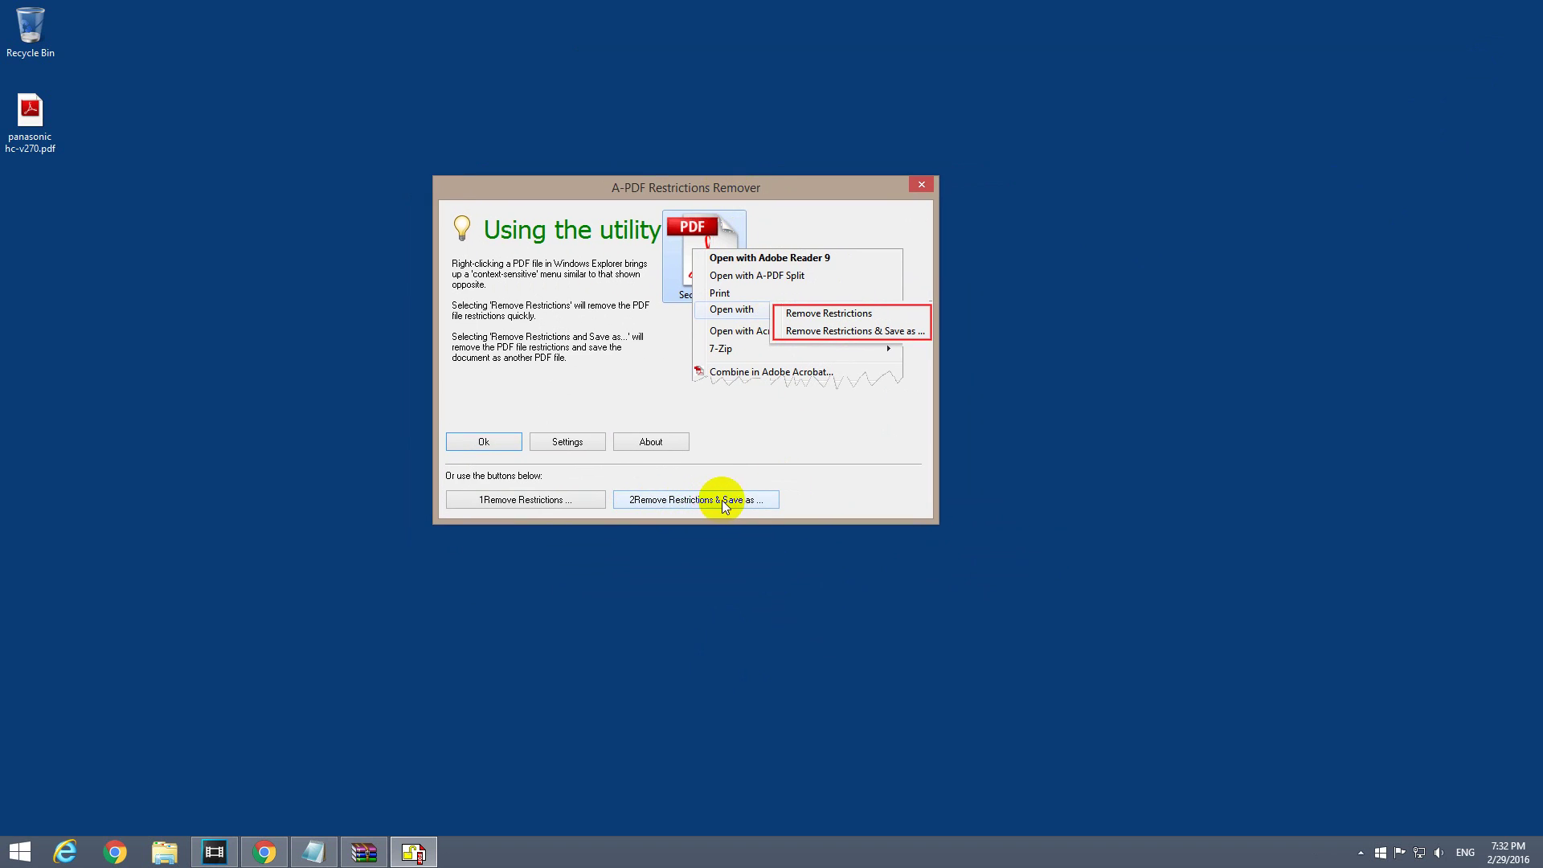
pyautogui.click(681, 500)
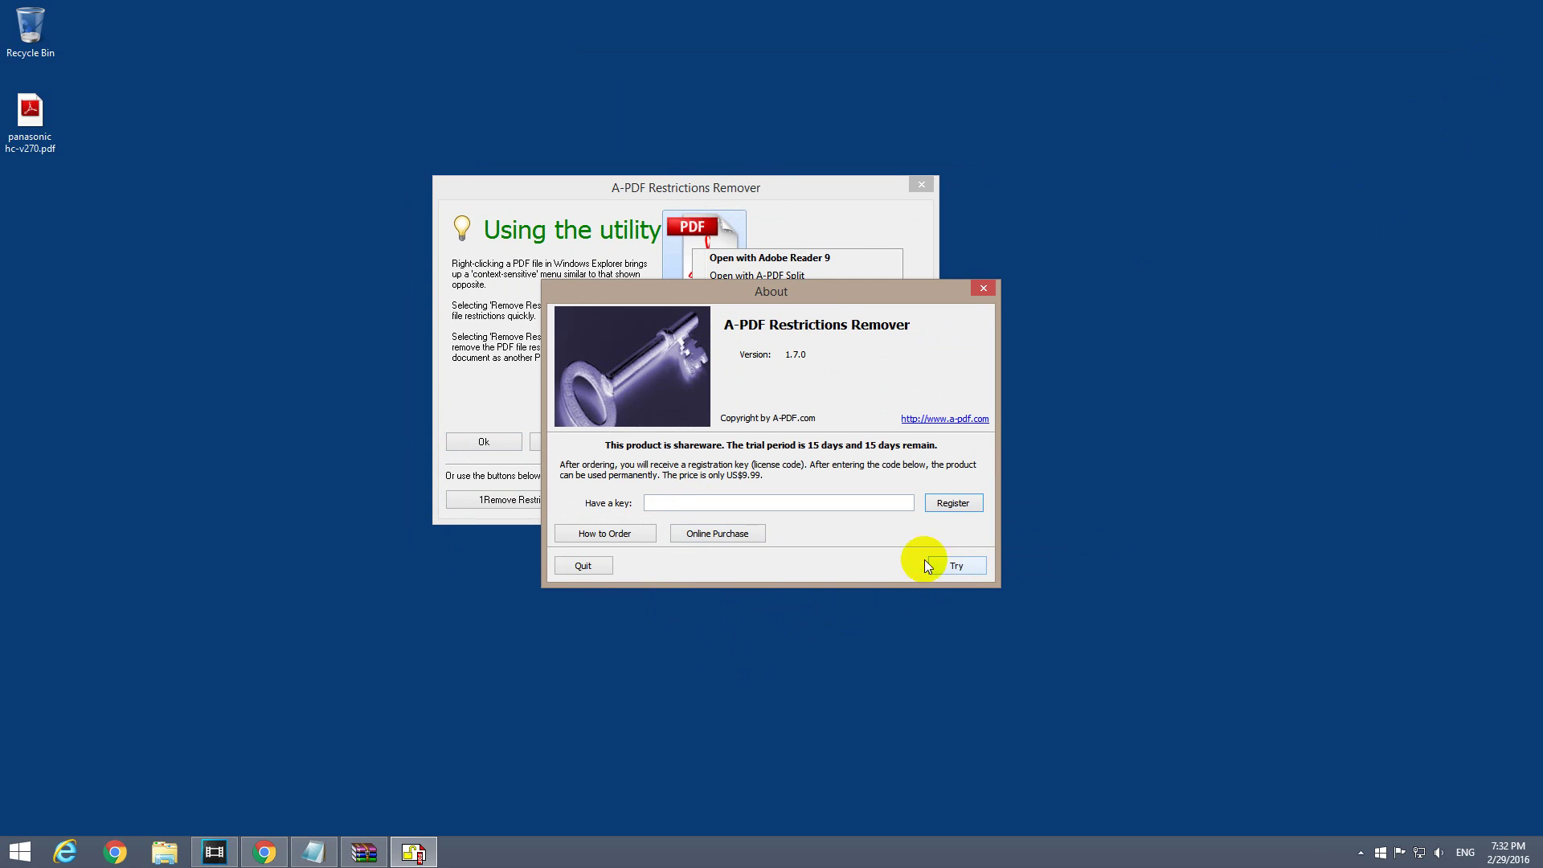
# Step: Continue the trial and load panasonic hc-v270.pdf from the Desktop
pyautogui.click(954, 567)
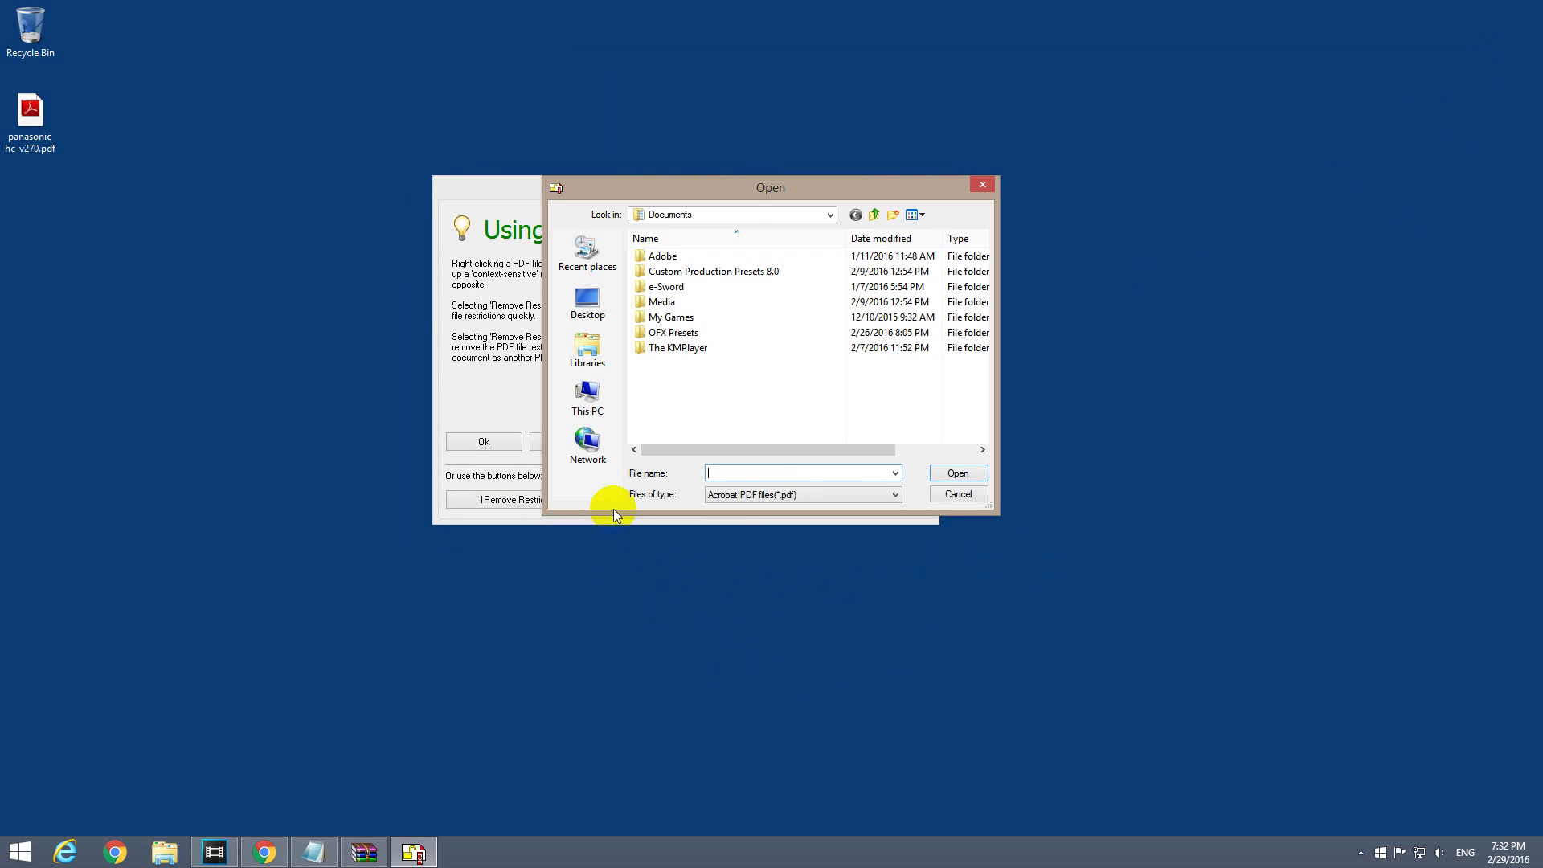
pyautogui.click(587, 302)
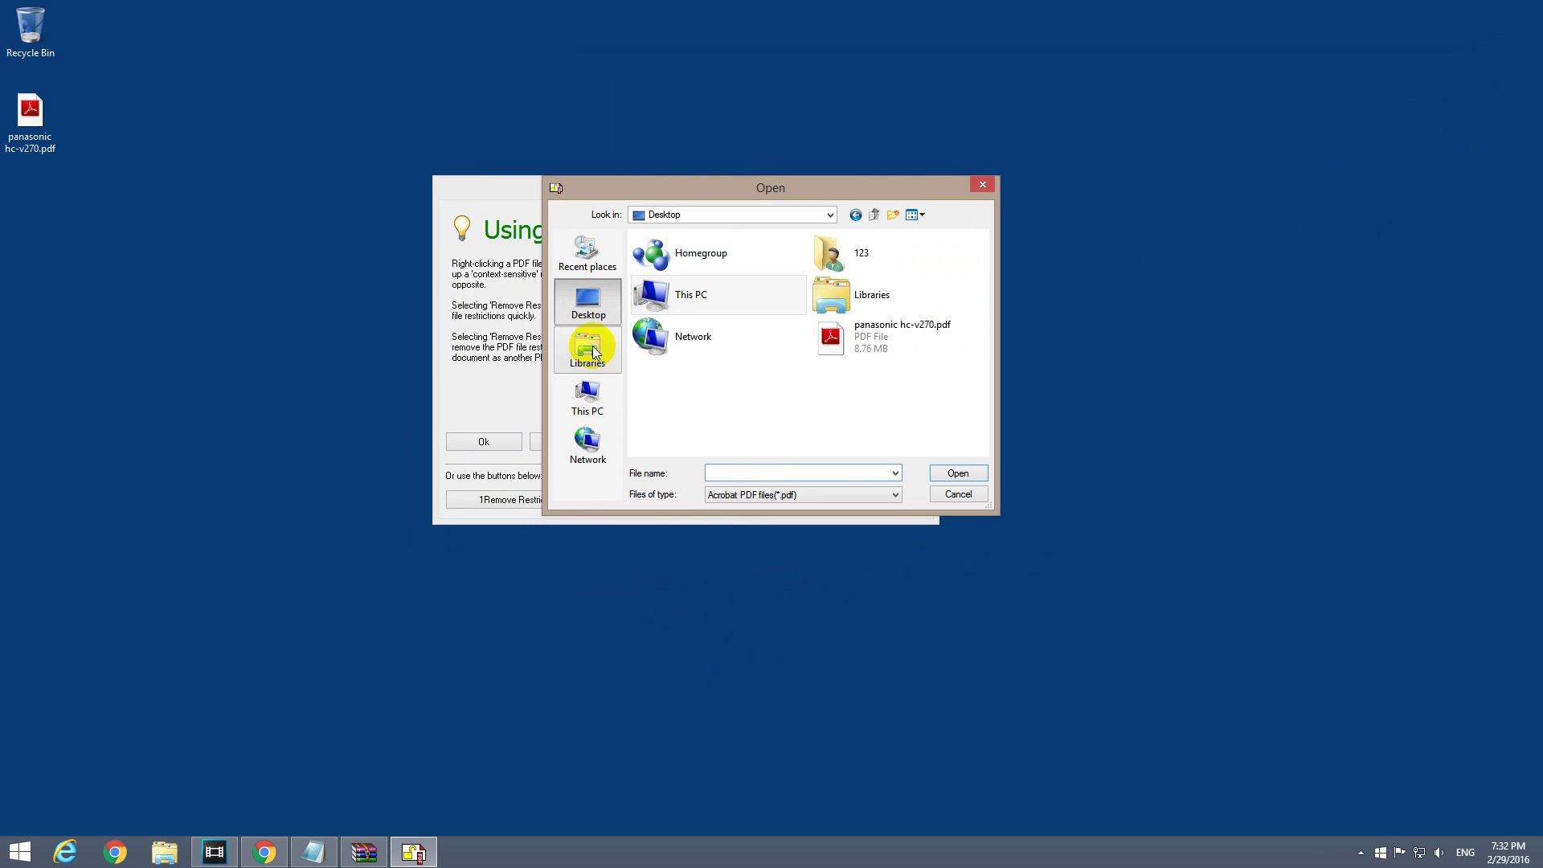
pyautogui.doubleClick(880, 335)
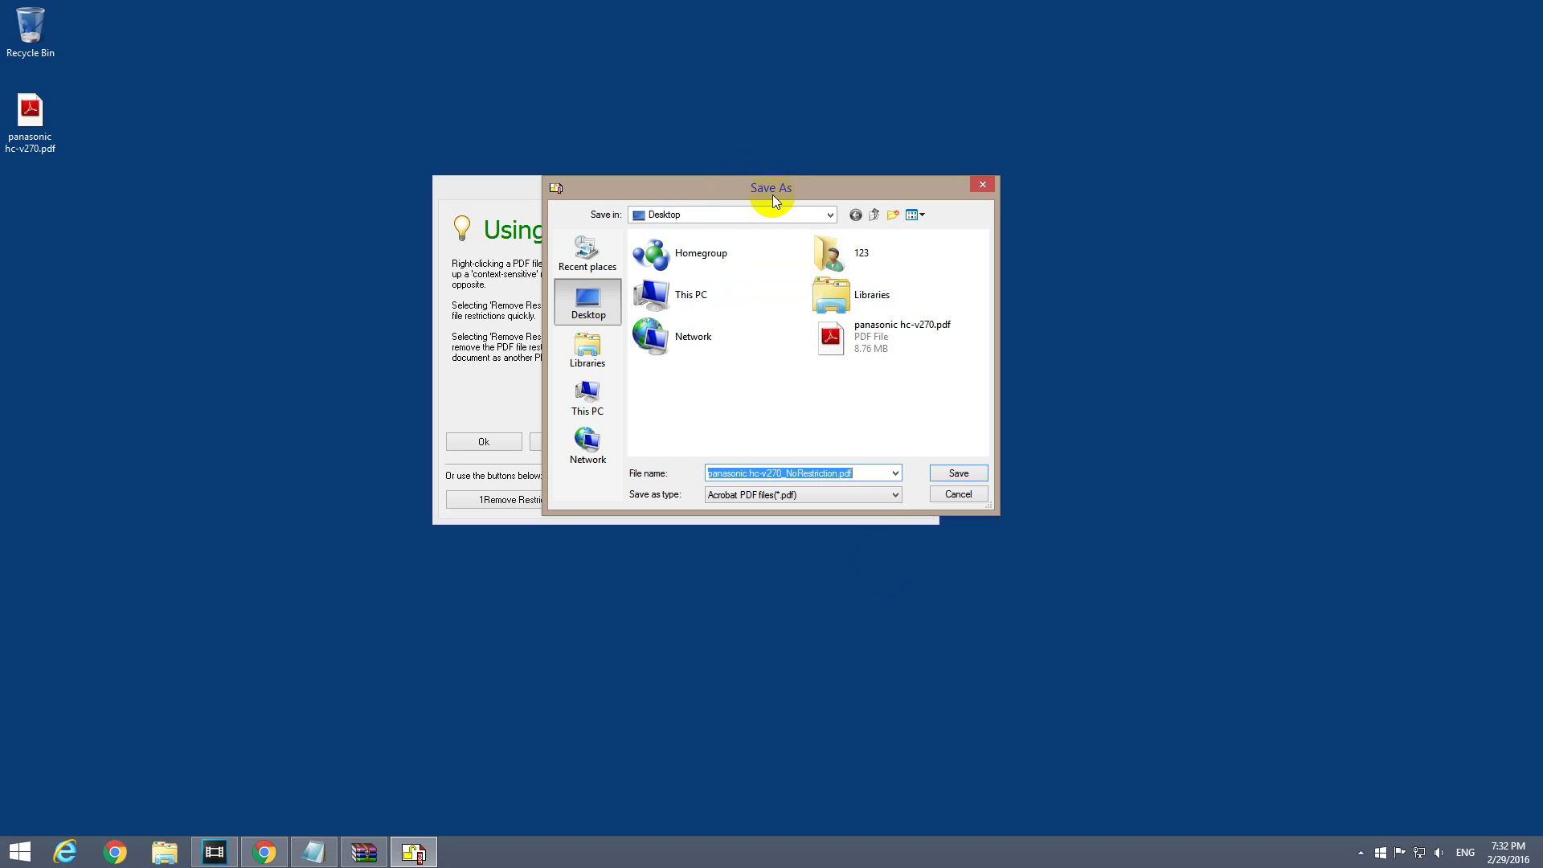
# Step: Save the unlocked copy as panasonic hc-v270_NoRestriction.pdf to the Desktop, declining to open it
pyautogui.click(749, 473)
pyautogui.moveTo(748, 473); pyautogui.dragTo(661, 474)
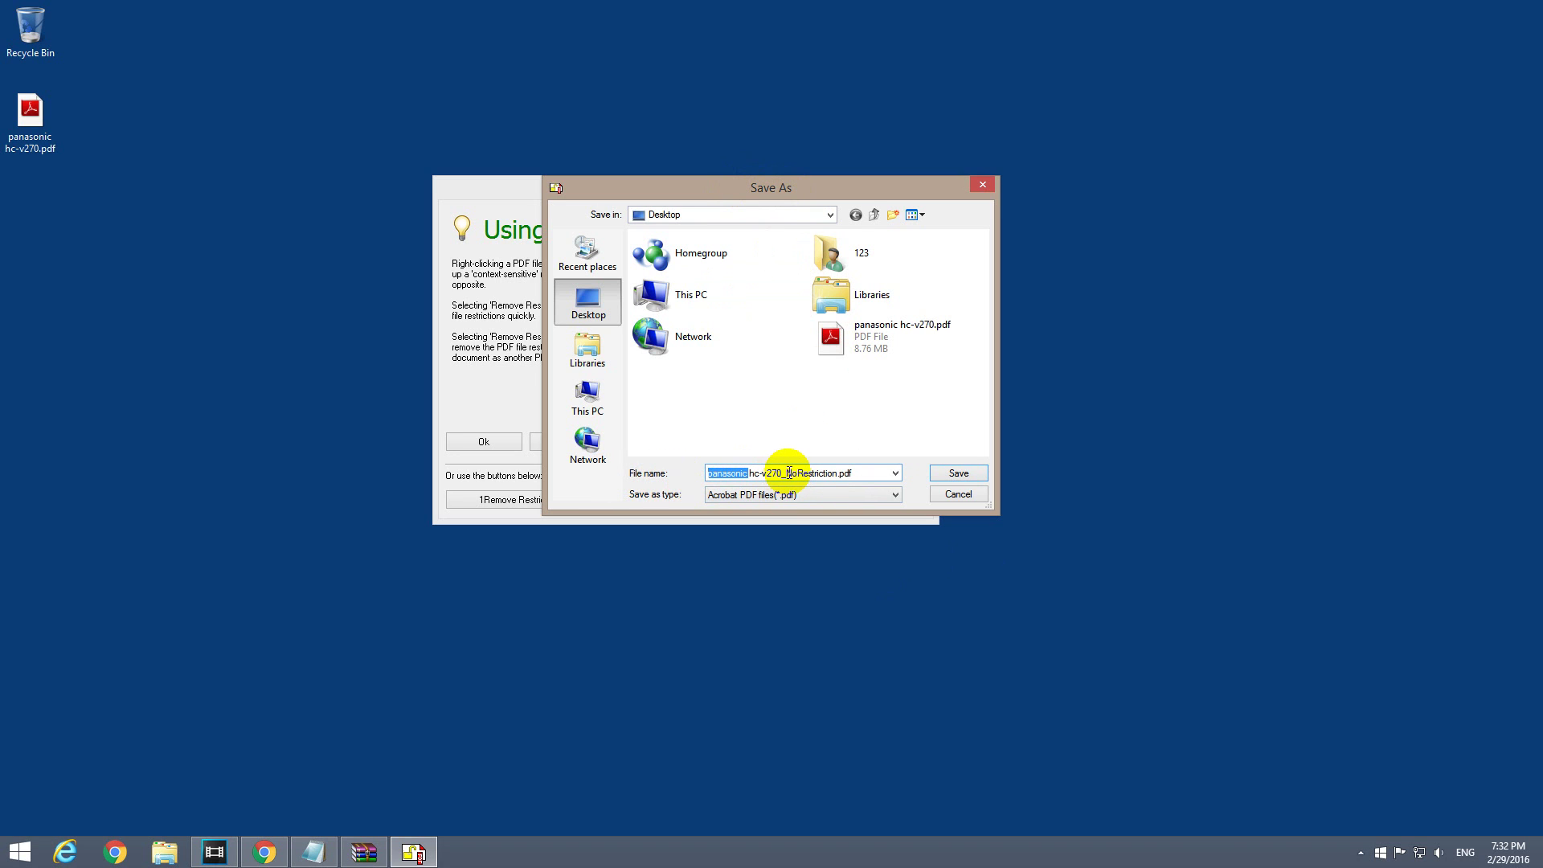
pyautogui.moveTo(787, 472); pyautogui.dragTo(838, 474)
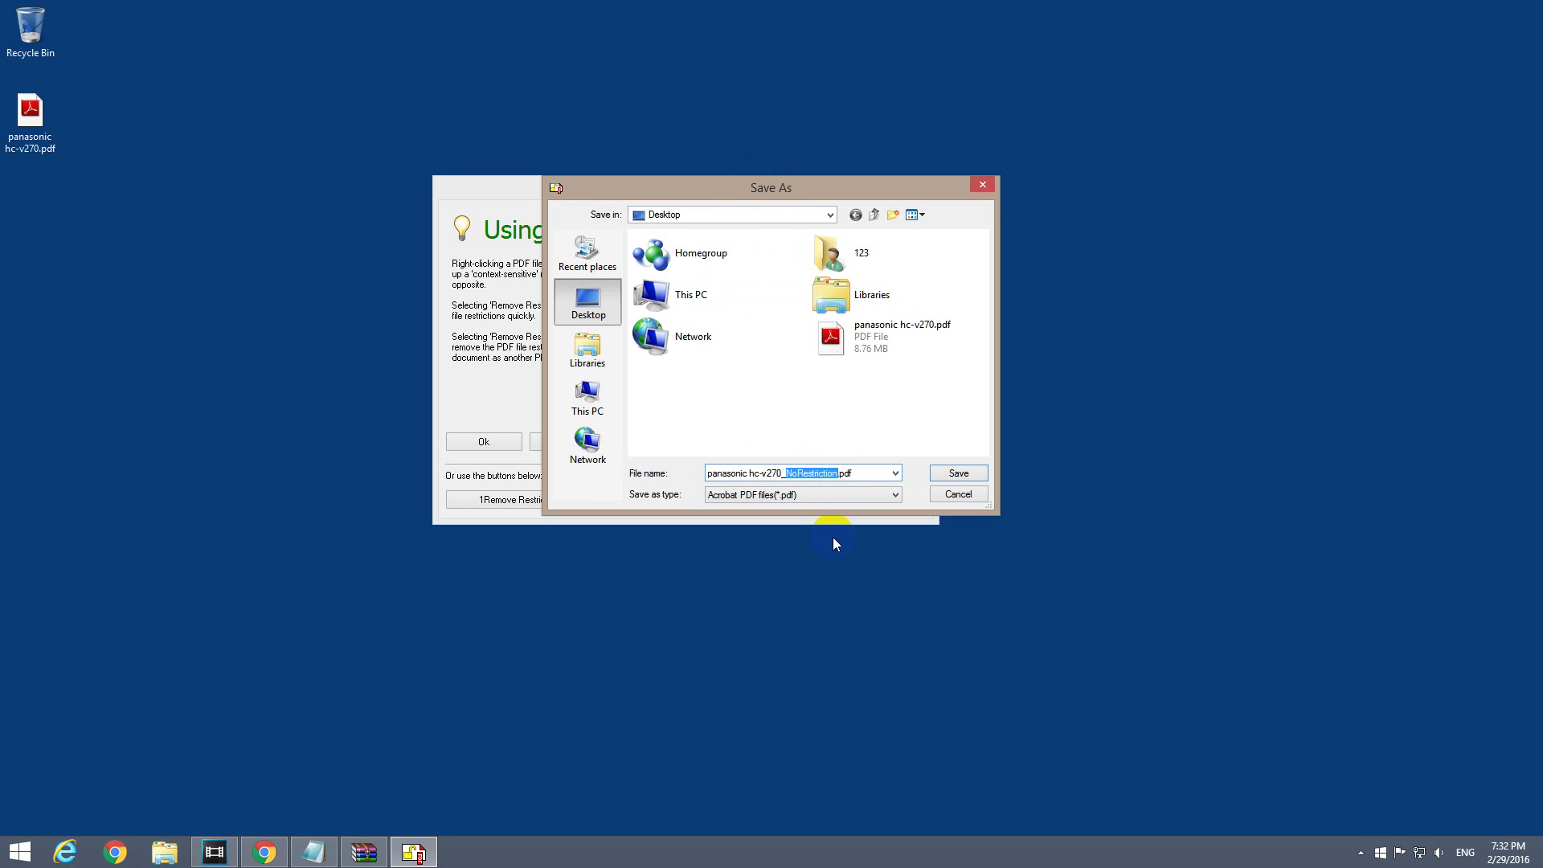
pyautogui.click(960, 473)
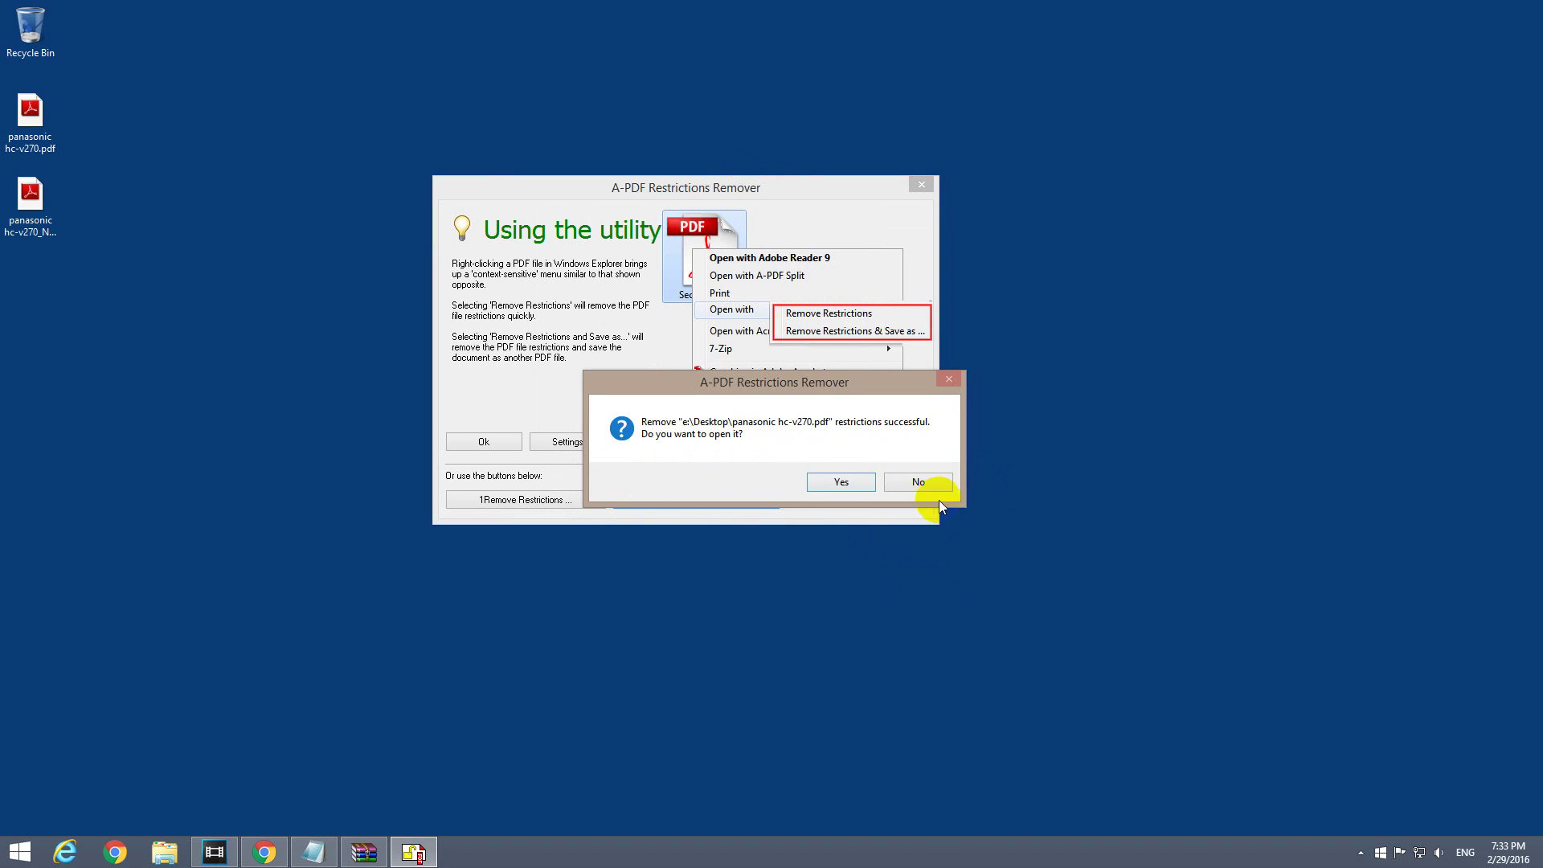
pyautogui.click(918, 482)
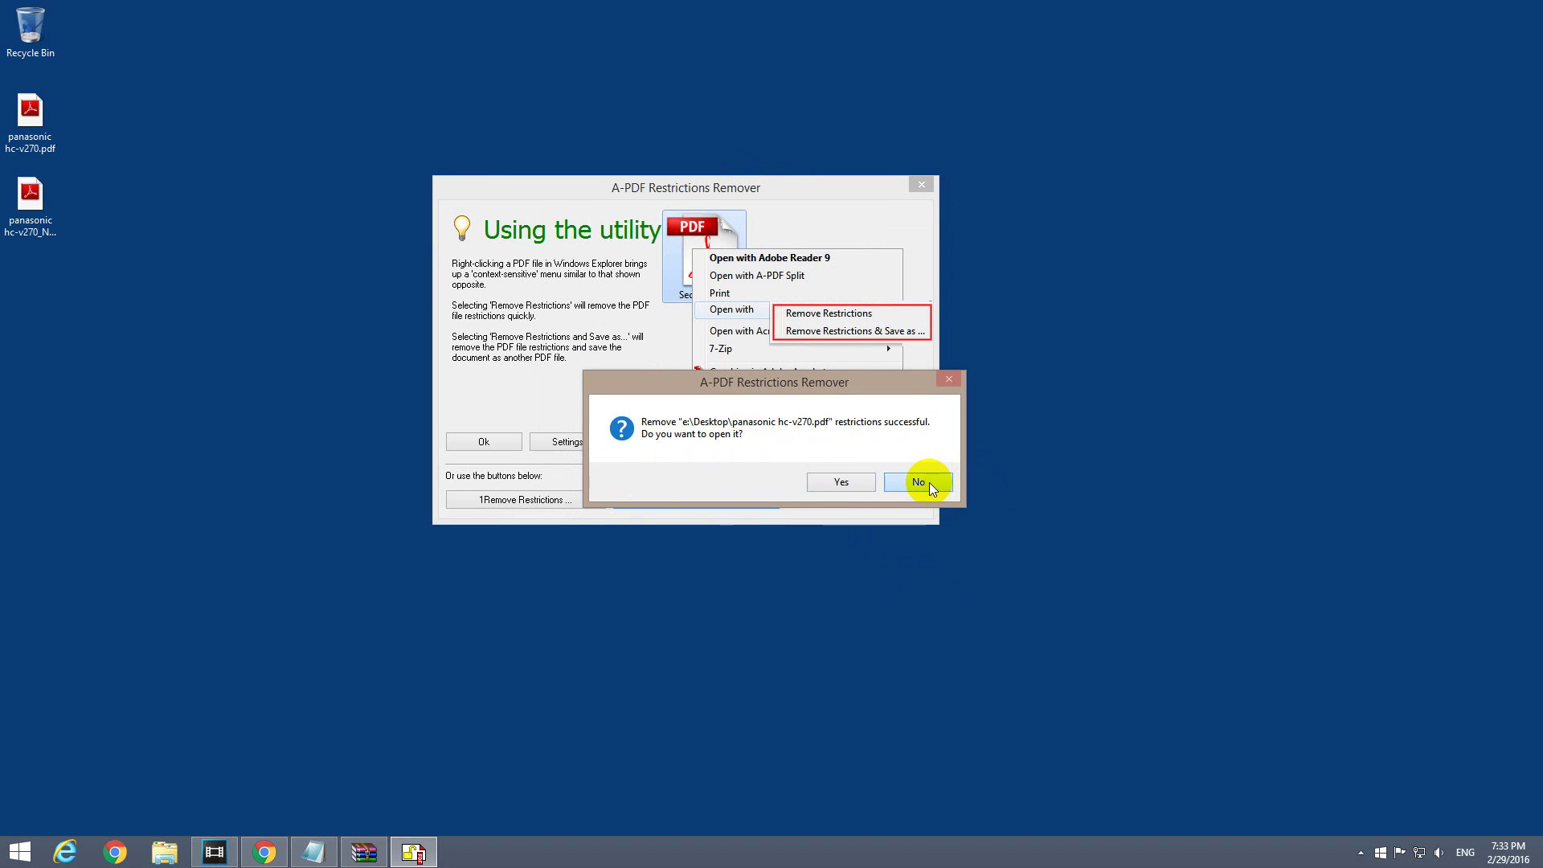
# Step: Close the remover and point out the original and NoRestriction PDFs on the desktop
pyautogui.click(921, 185)
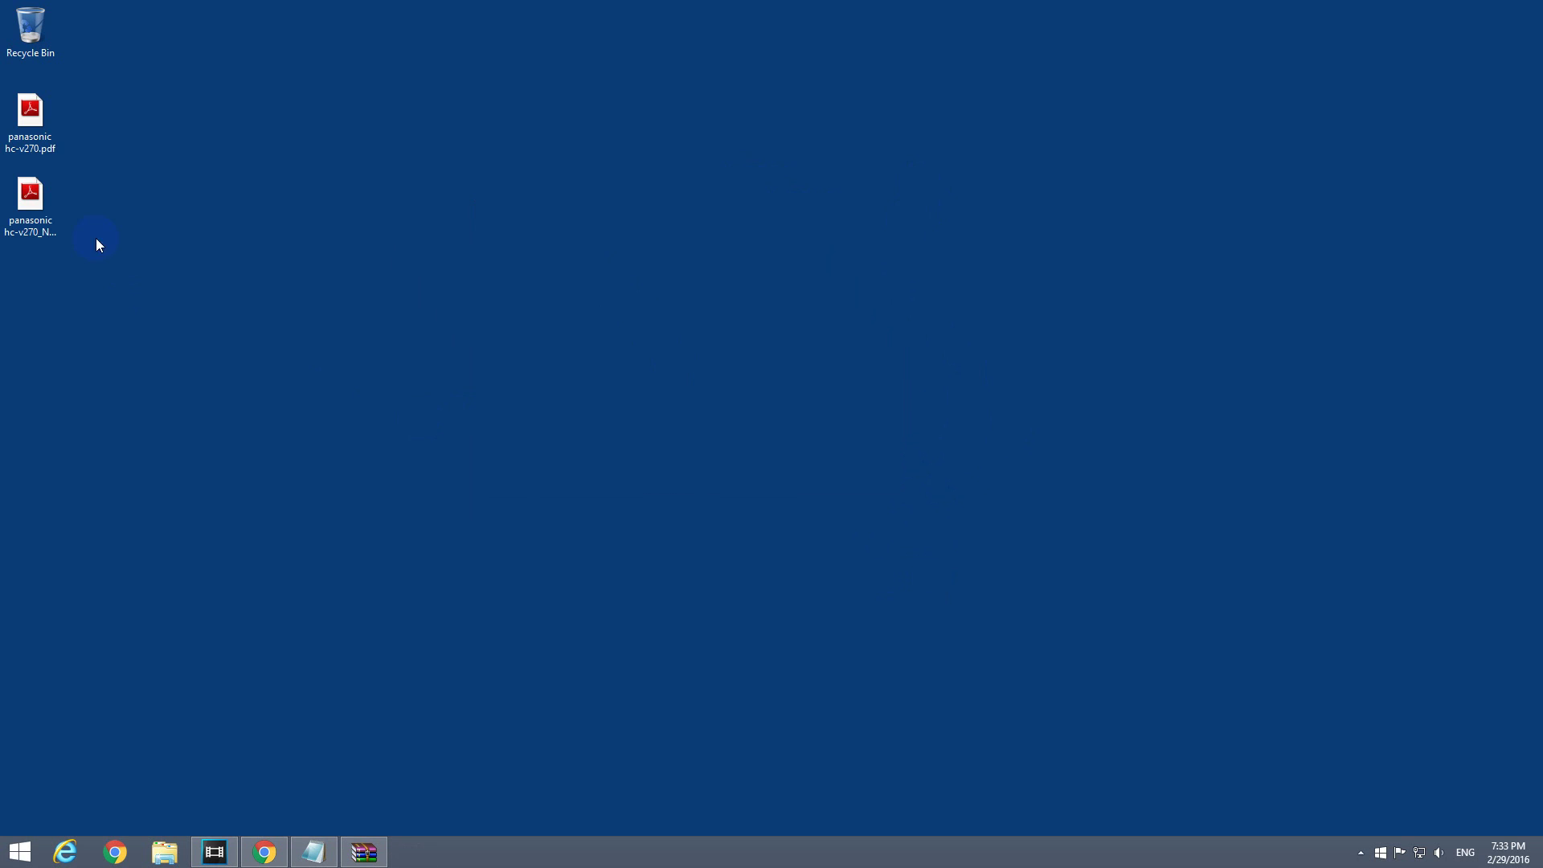
pyautogui.click(55, 133)
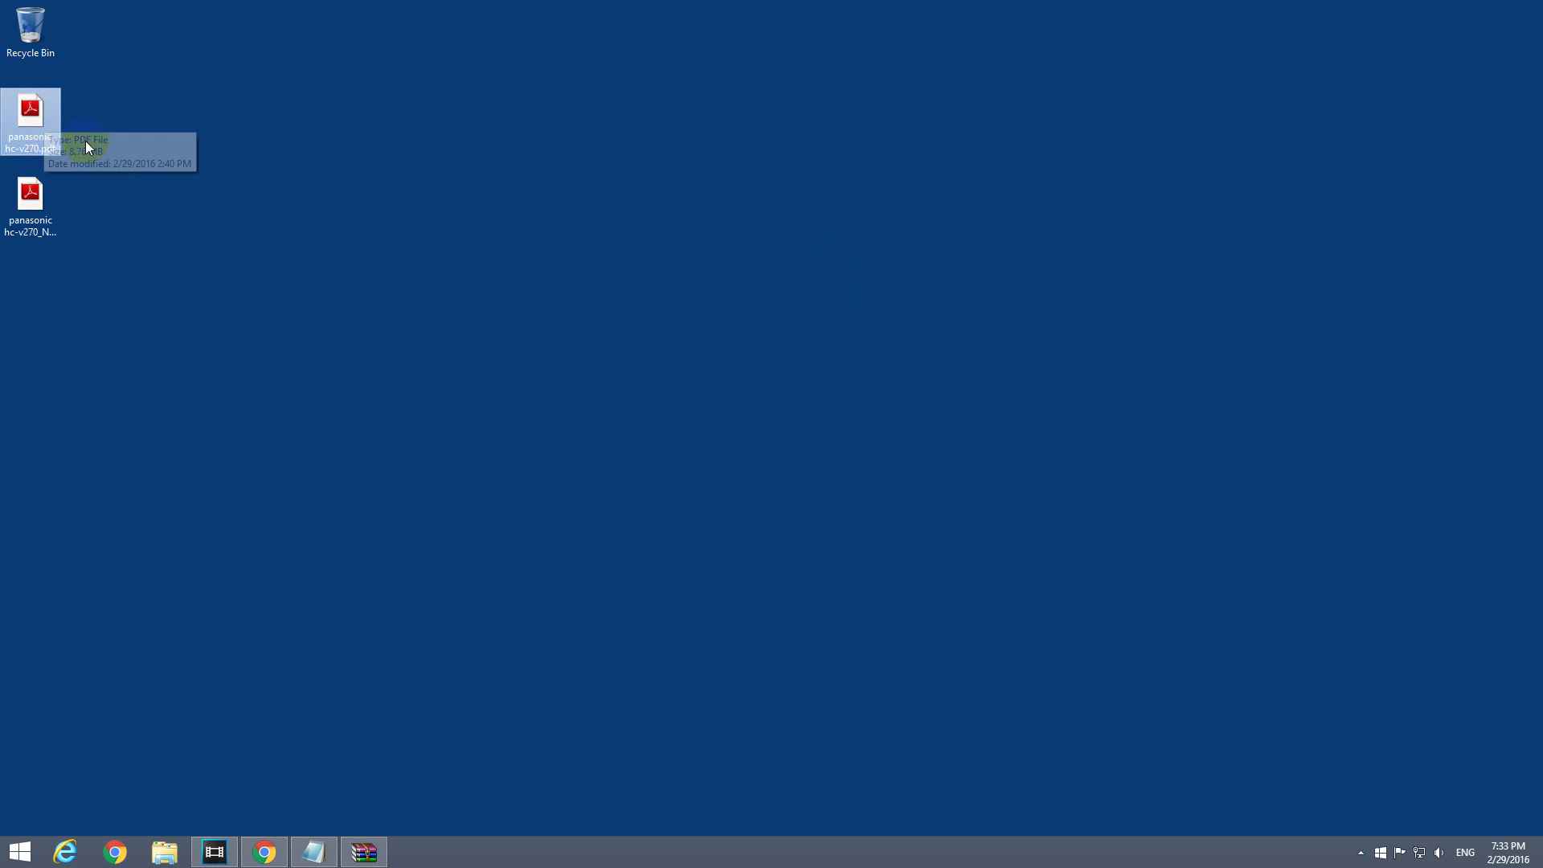
pyautogui.click(31, 210)
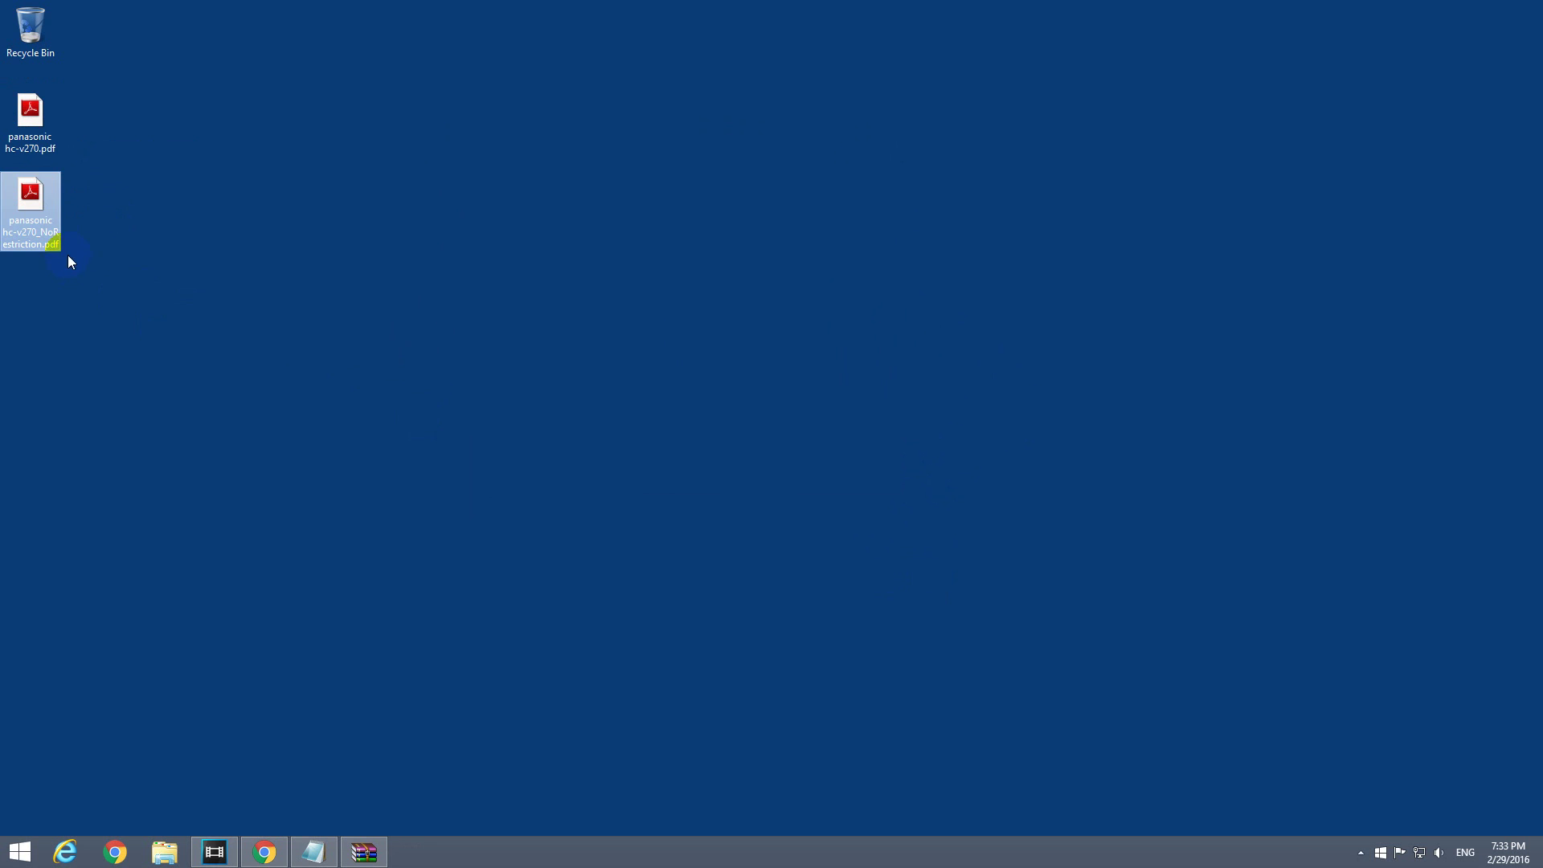
pyautogui.click(55, 278)
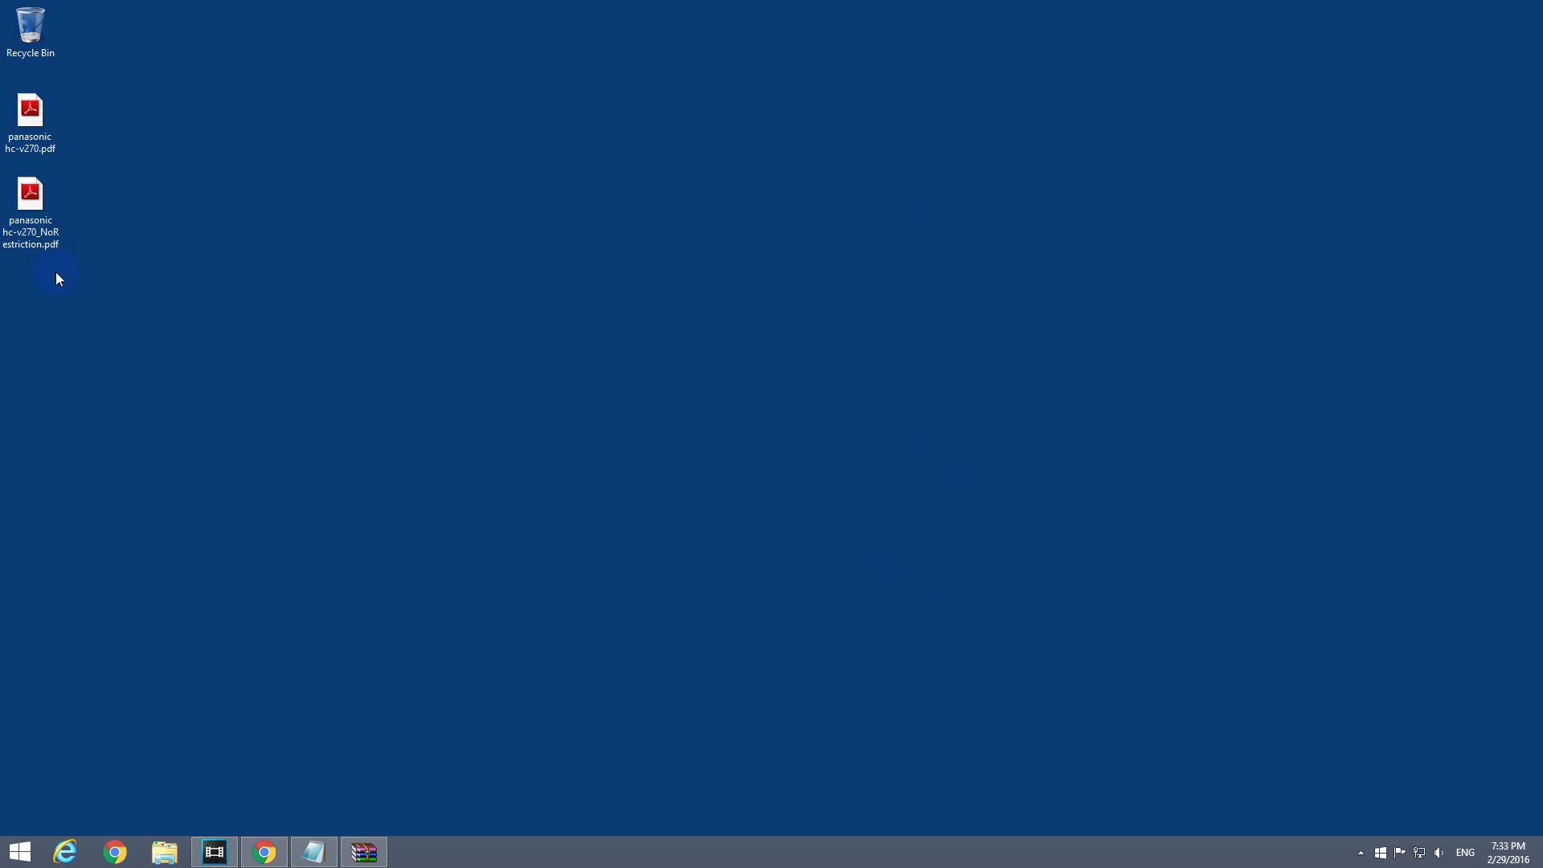
# Step: Open the NoRestriction manual and copy the title word 'Definition'
pyautogui.doubleClick(40, 221)
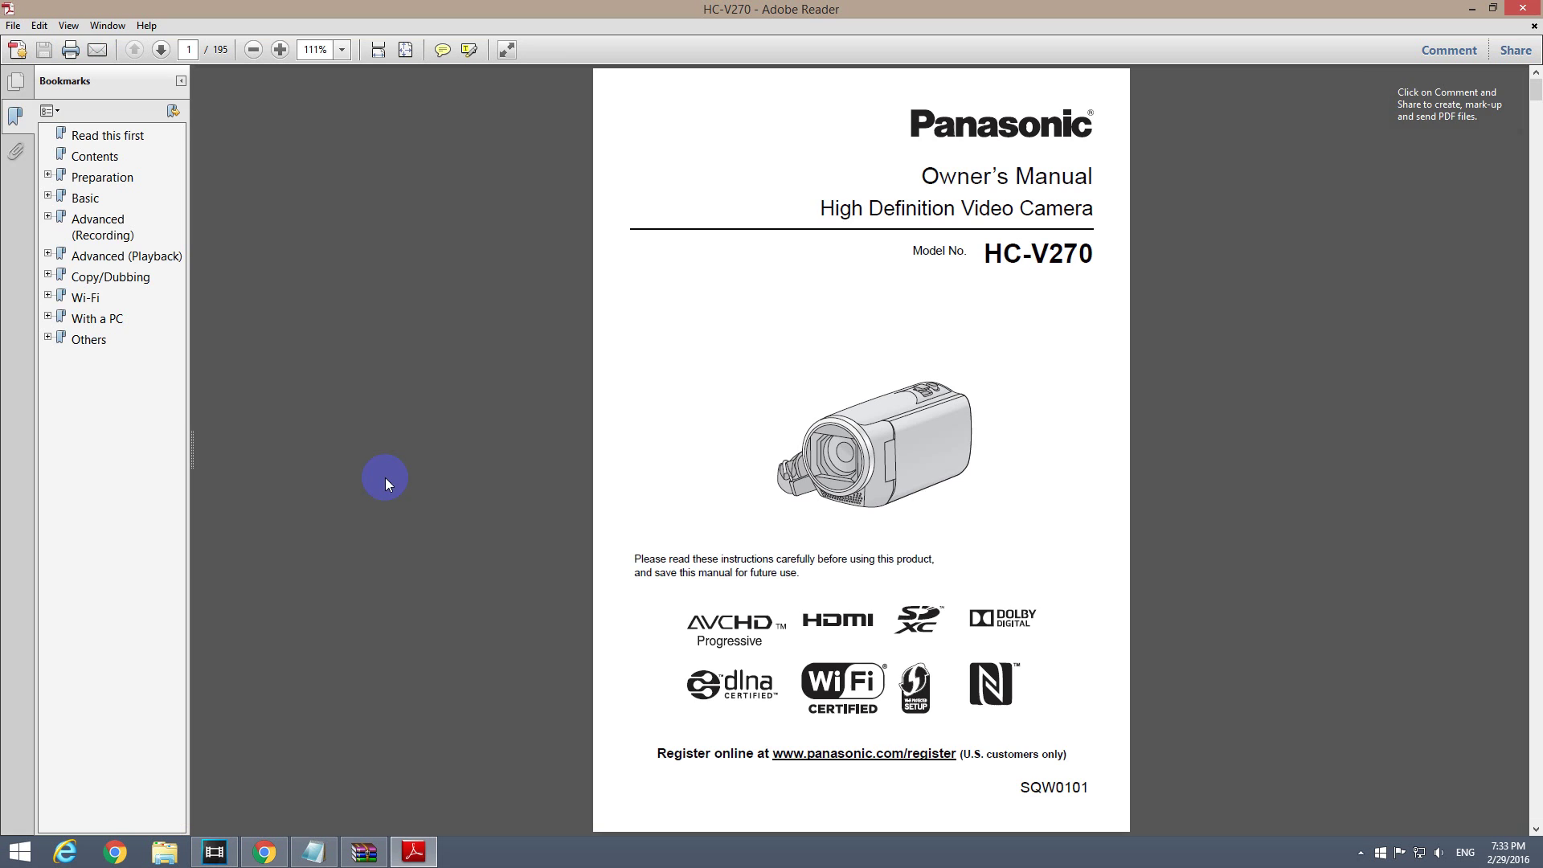
pyautogui.doubleClick(898, 209)
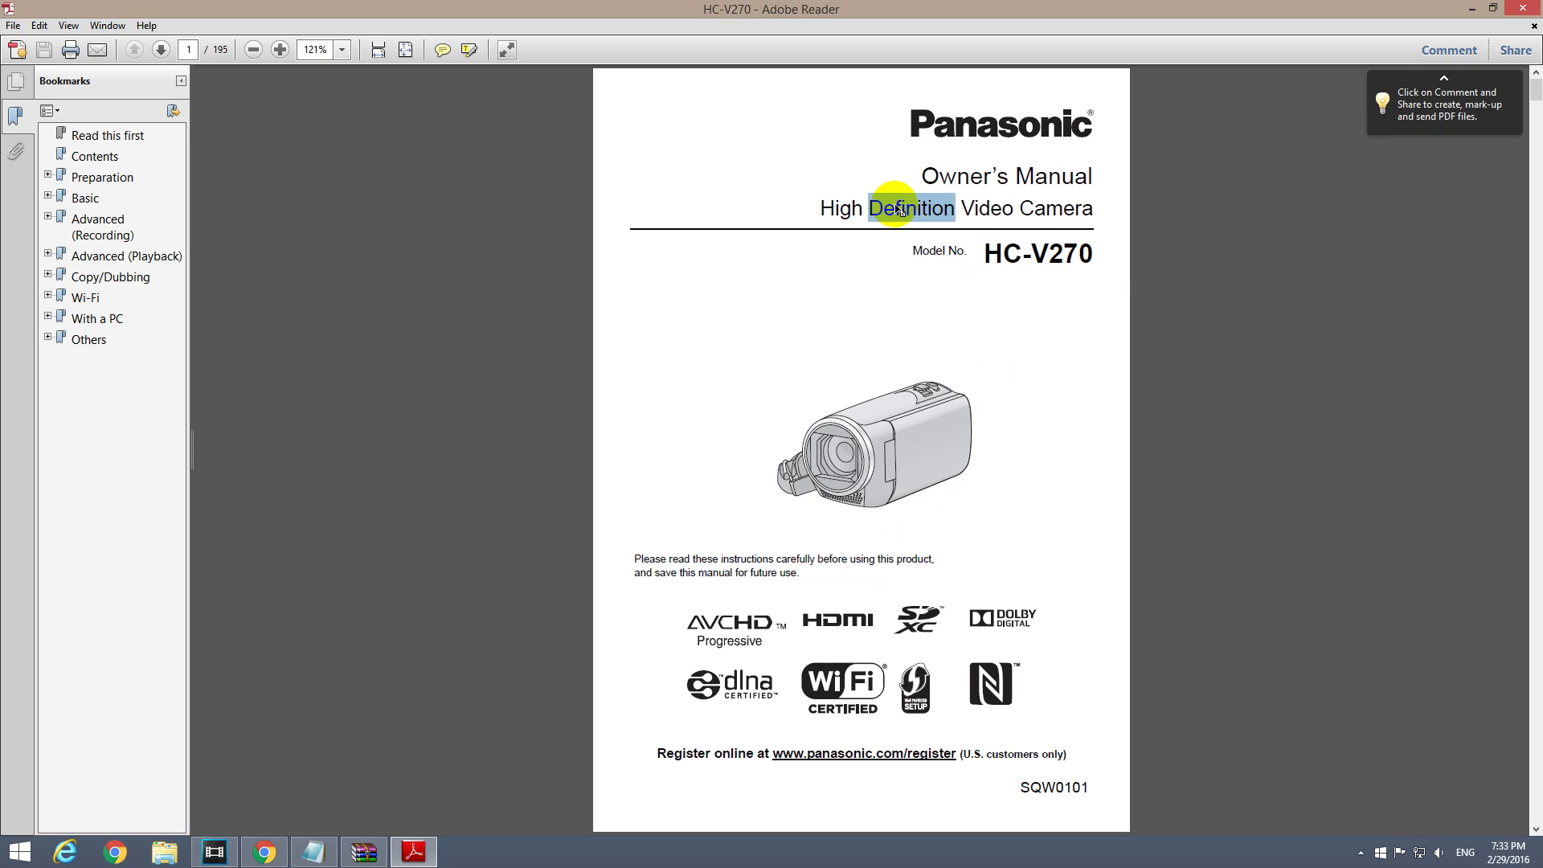
pyautogui.rightClick(899, 209)
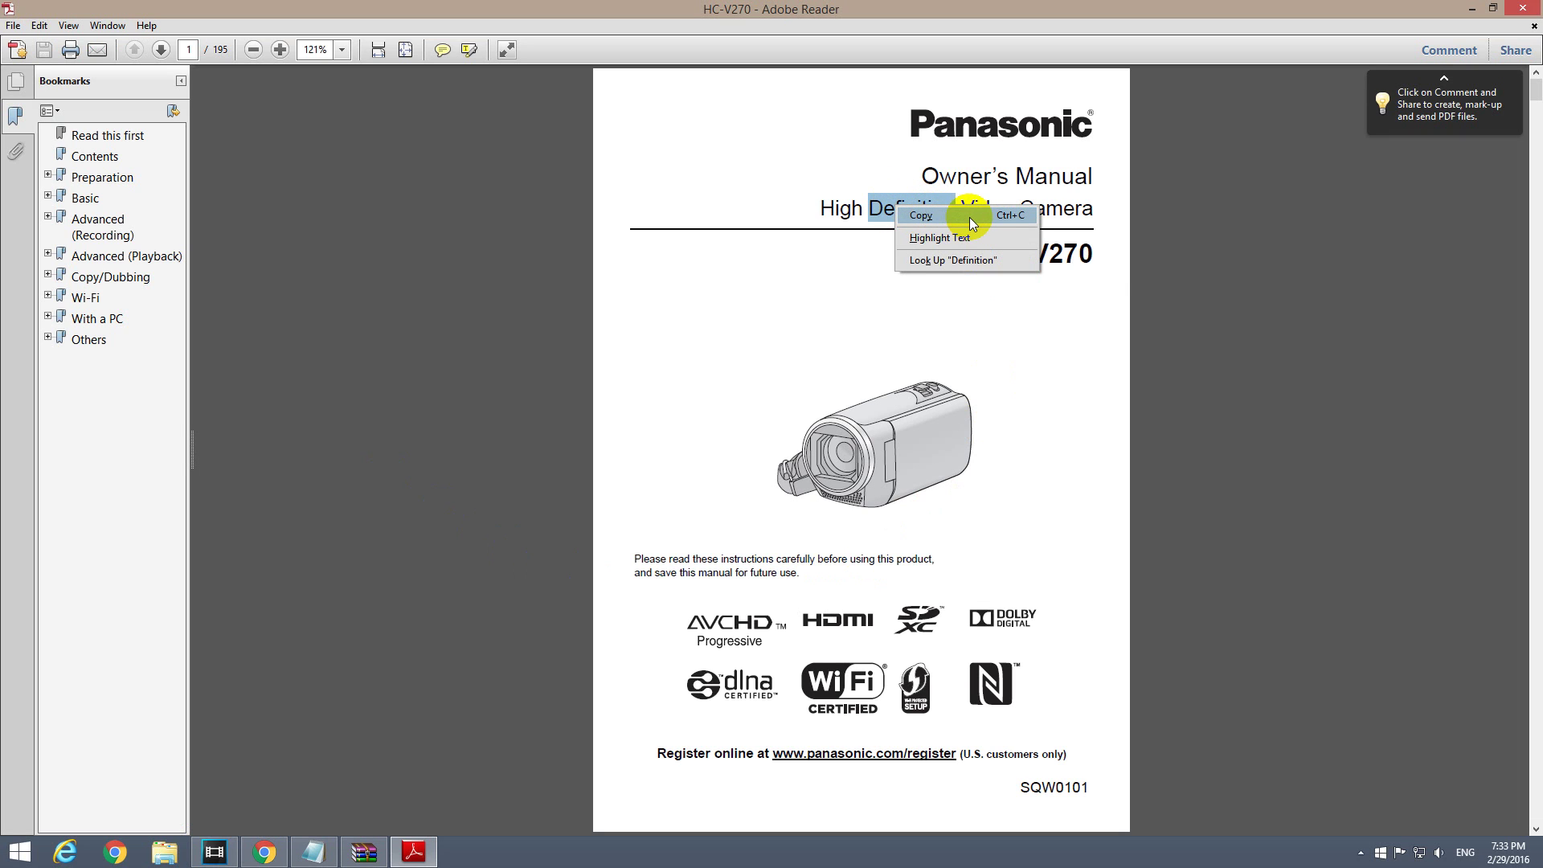
pyautogui.click(938, 215)
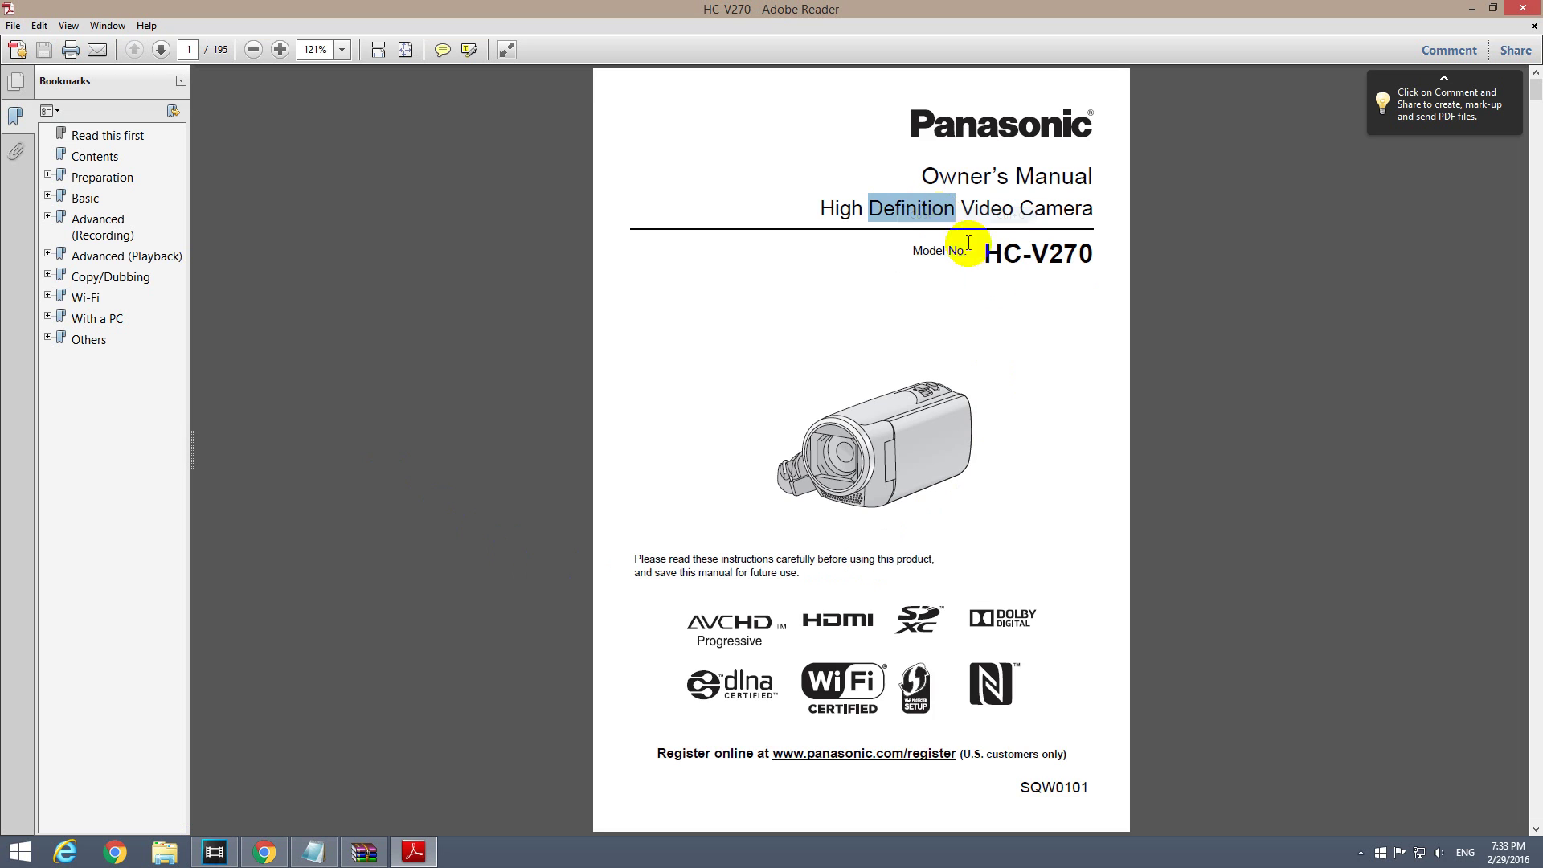
# Step: Scroll to page 2 and copy the first Condensation paragraph
pyautogui.scroll(-10, 1238, 518)
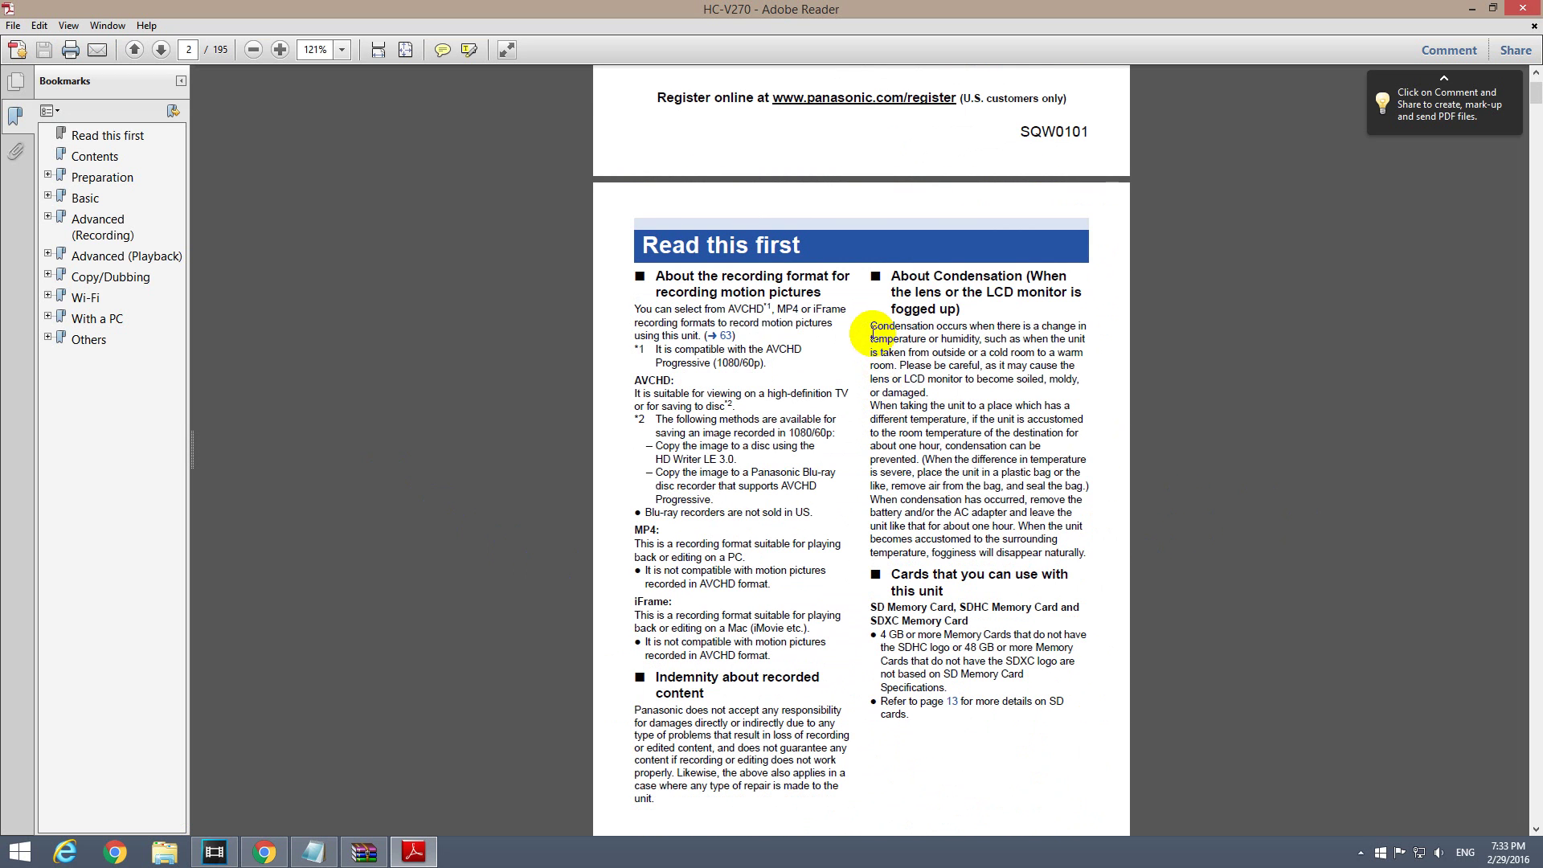
pyautogui.moveTo(870, 322); pyautogui.dragTo(928, 393)
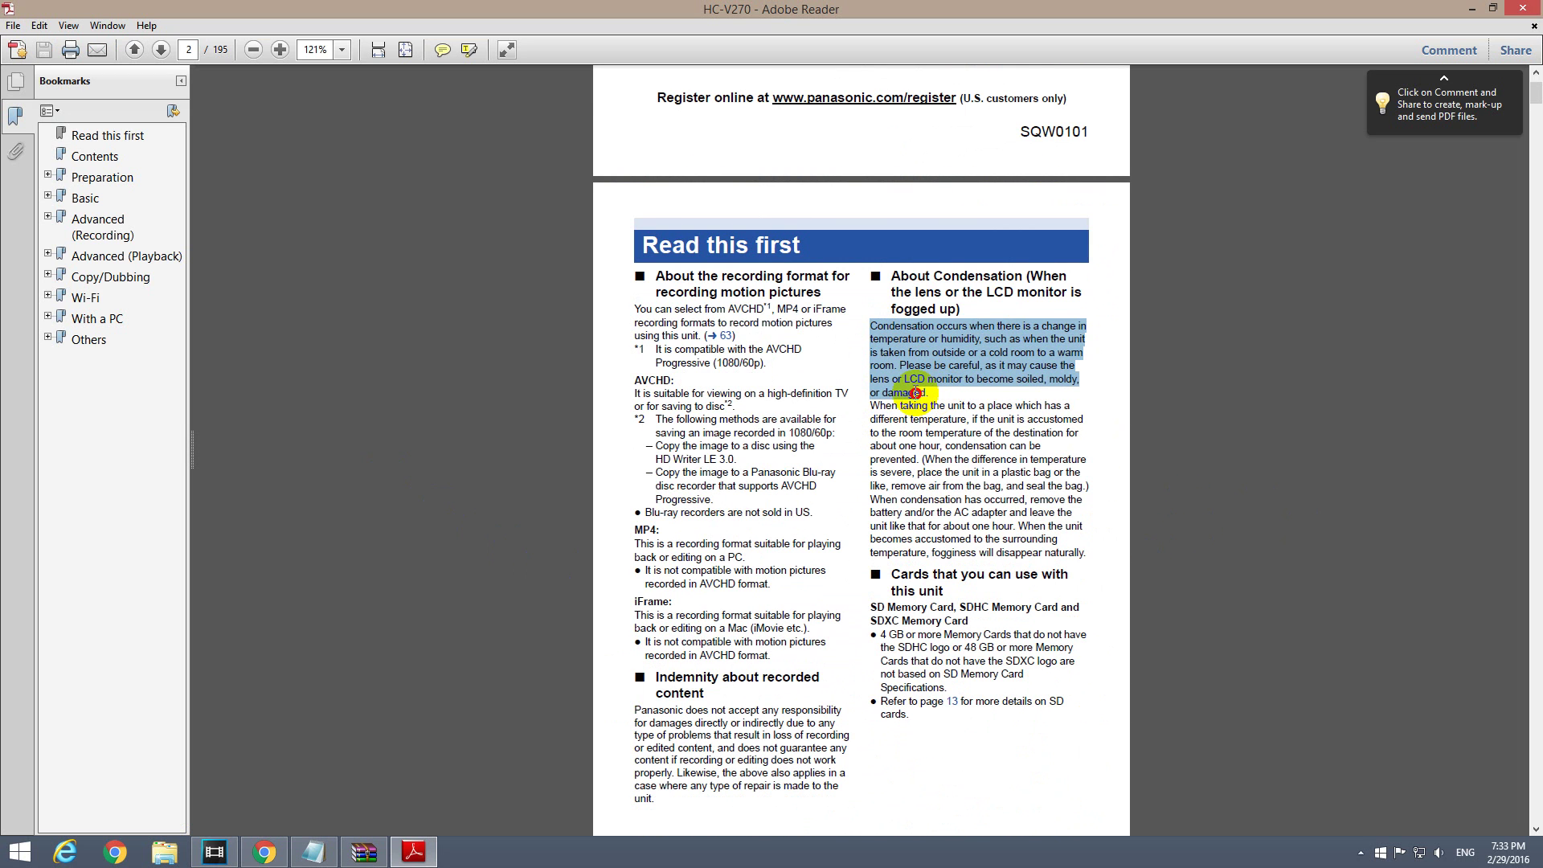
pyautogui.rightClick(930, 363)
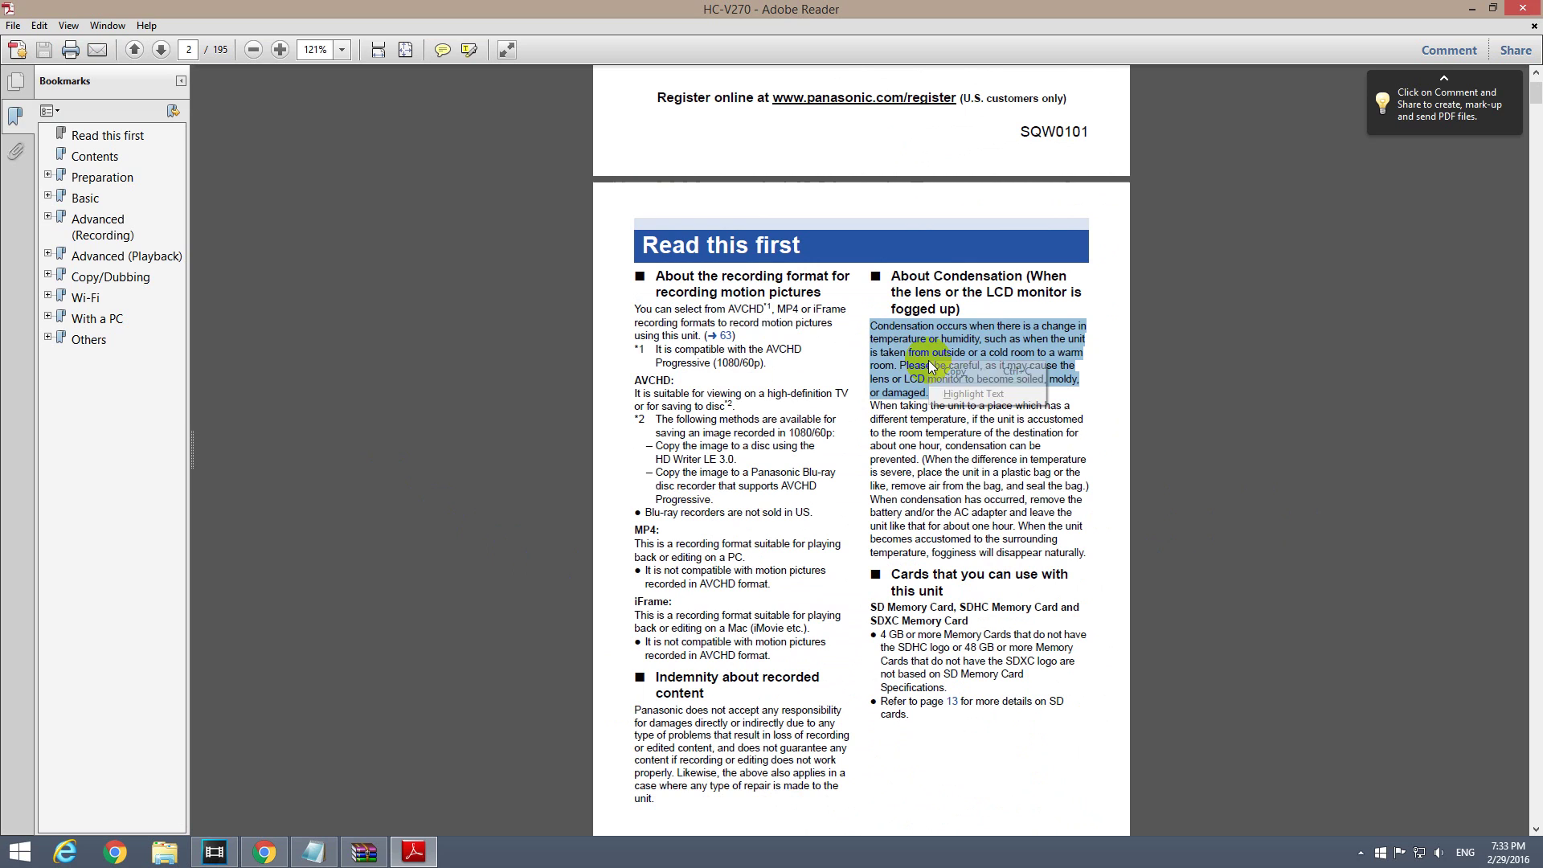
pyautogui.click(992, 369)
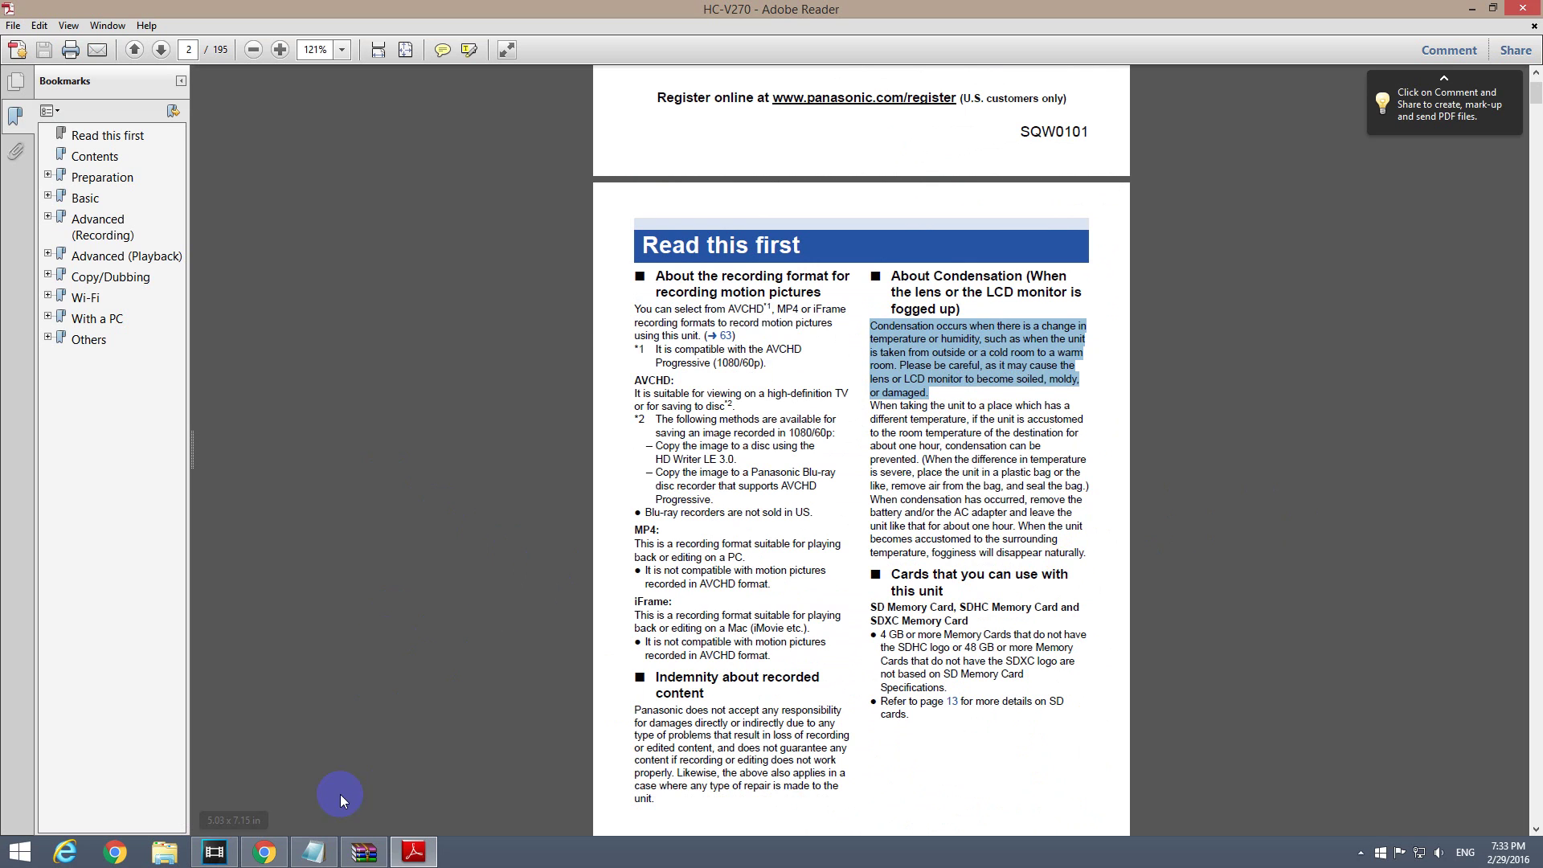
# Step: Paste the Condensation paragraph into Notepad below the "composite video cable" line
pyautogui.click(318, 851)
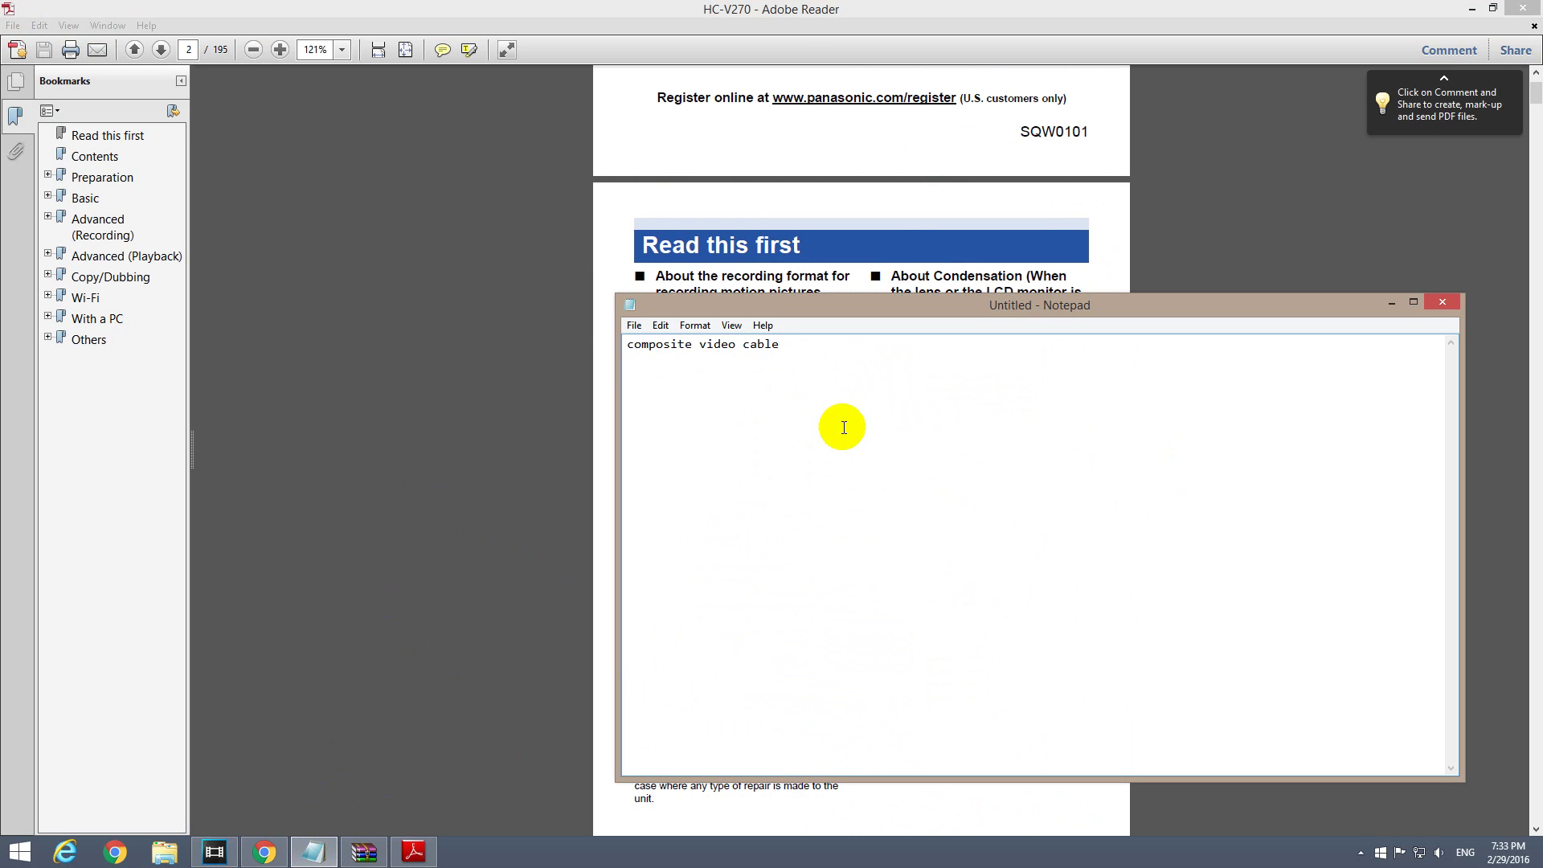
pyautogui.rightClick(812, 426)
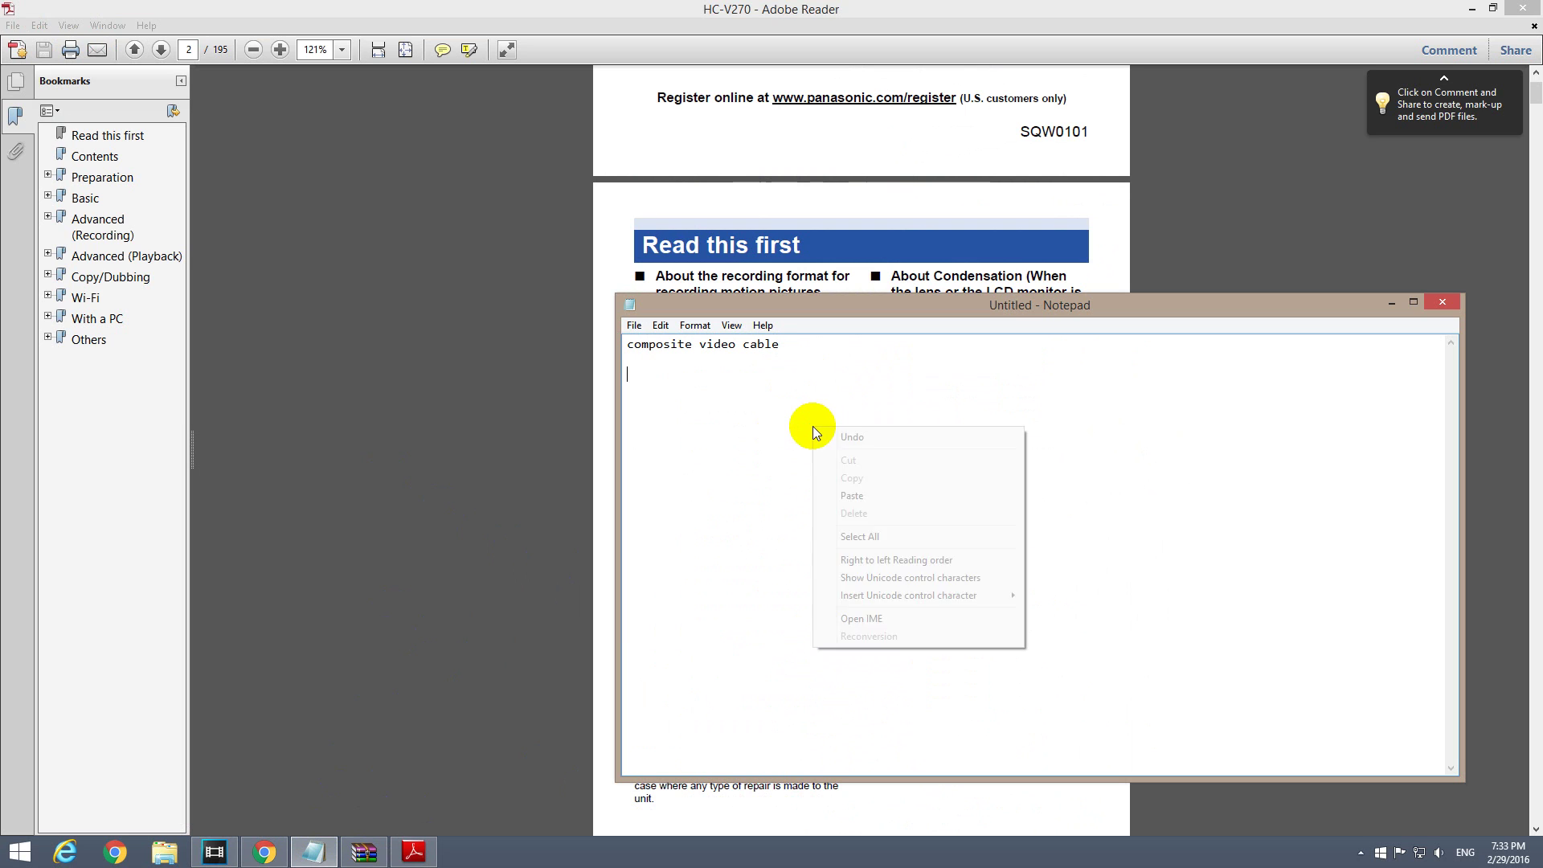
pyautogui.click(875, 495)
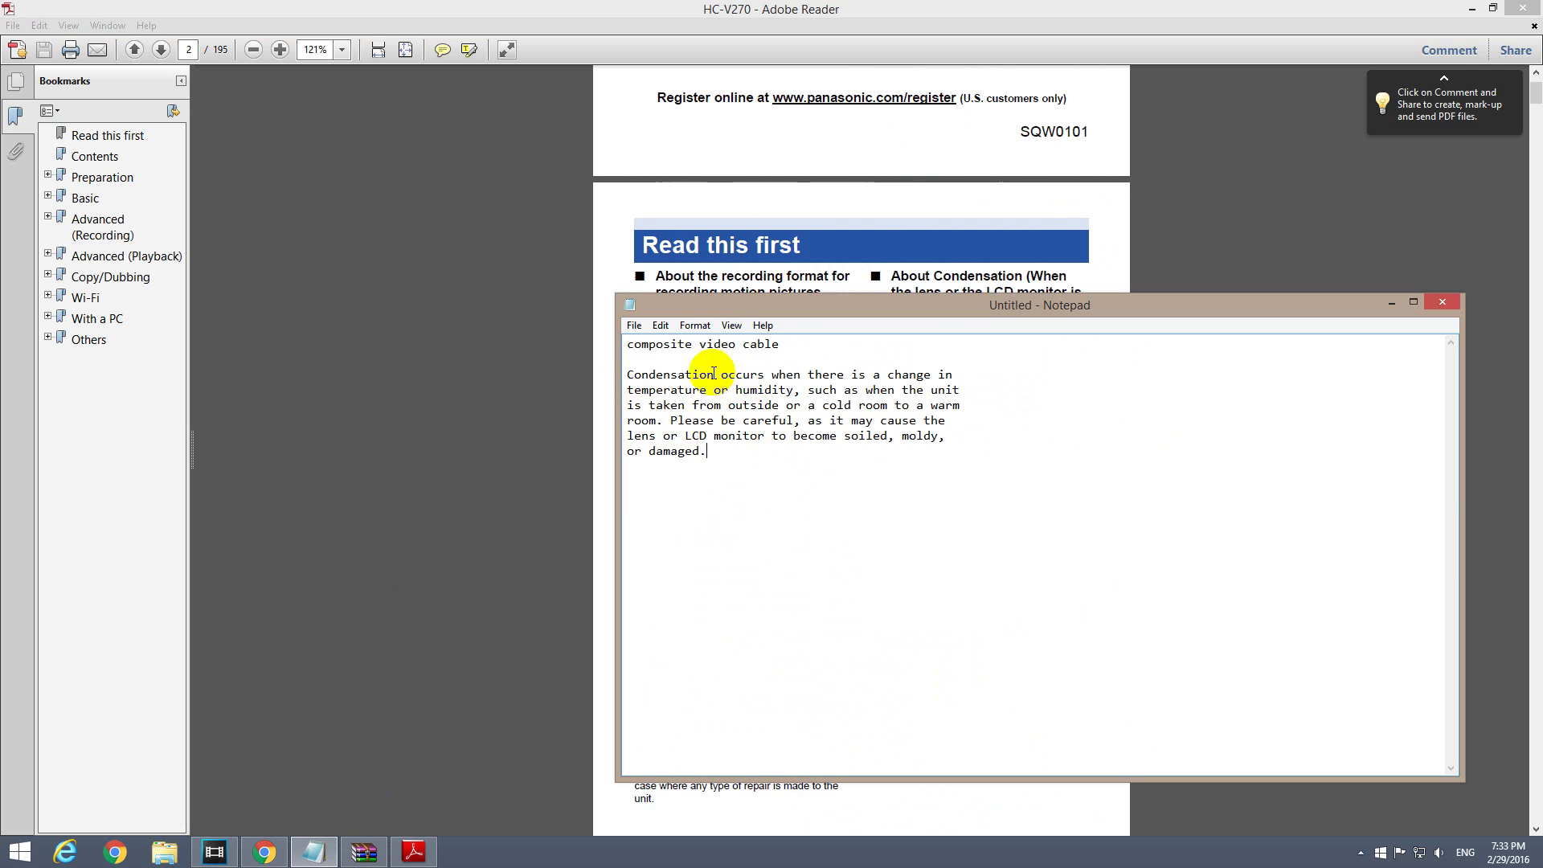
# Step: Reposition Notepad, then minimize it and the manual to reveal the desktop
pyautogui.moveTo(723, 304); pyautogui.dragTo(863, 469)
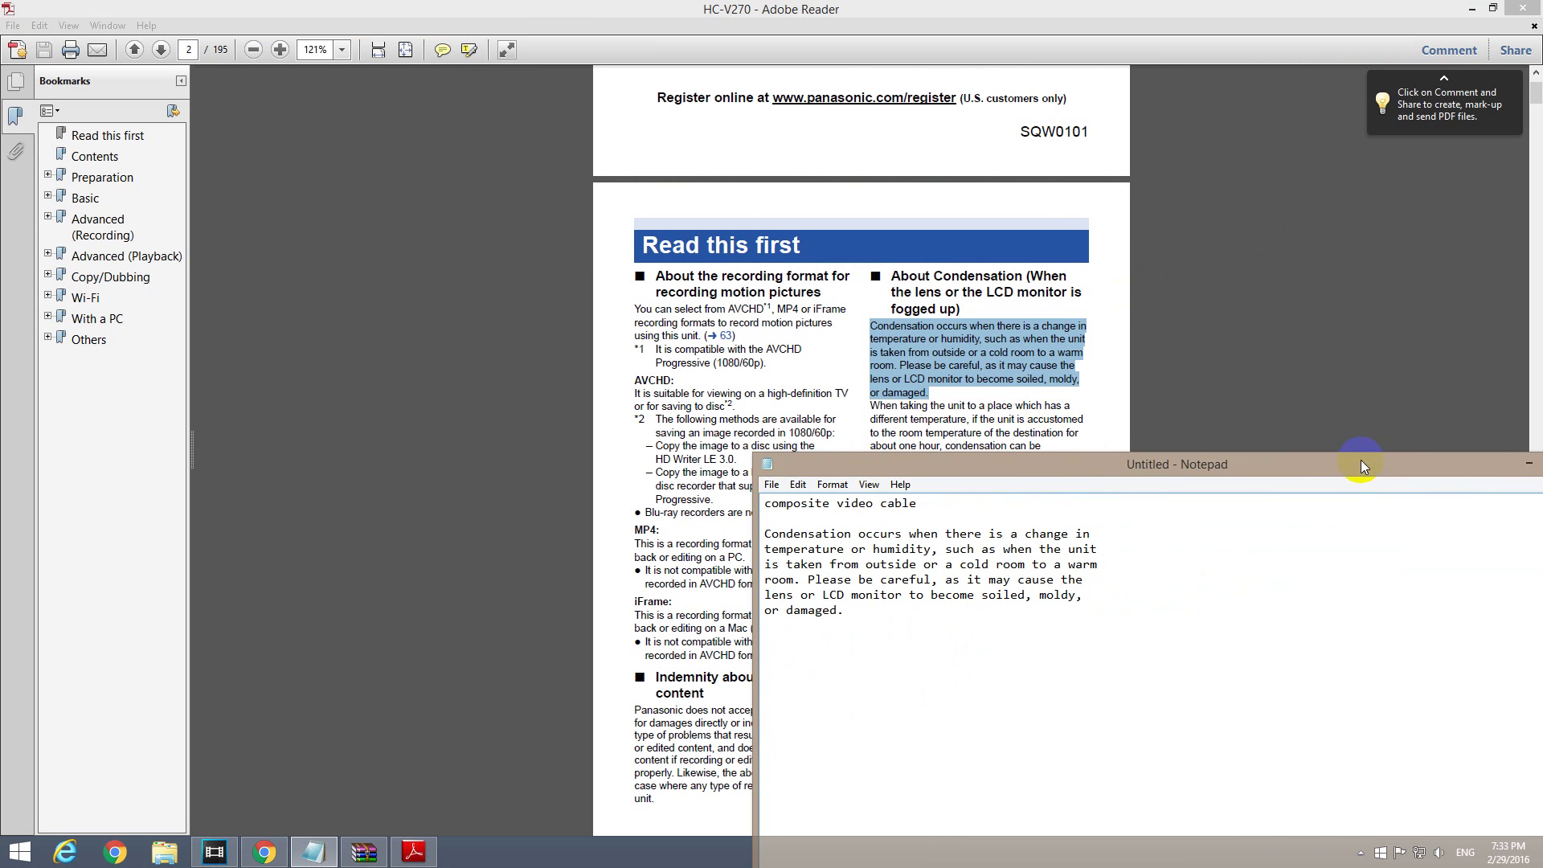
pyautogui.moveTo(1361, 464); pyautogui.dragTo(1068, 476)
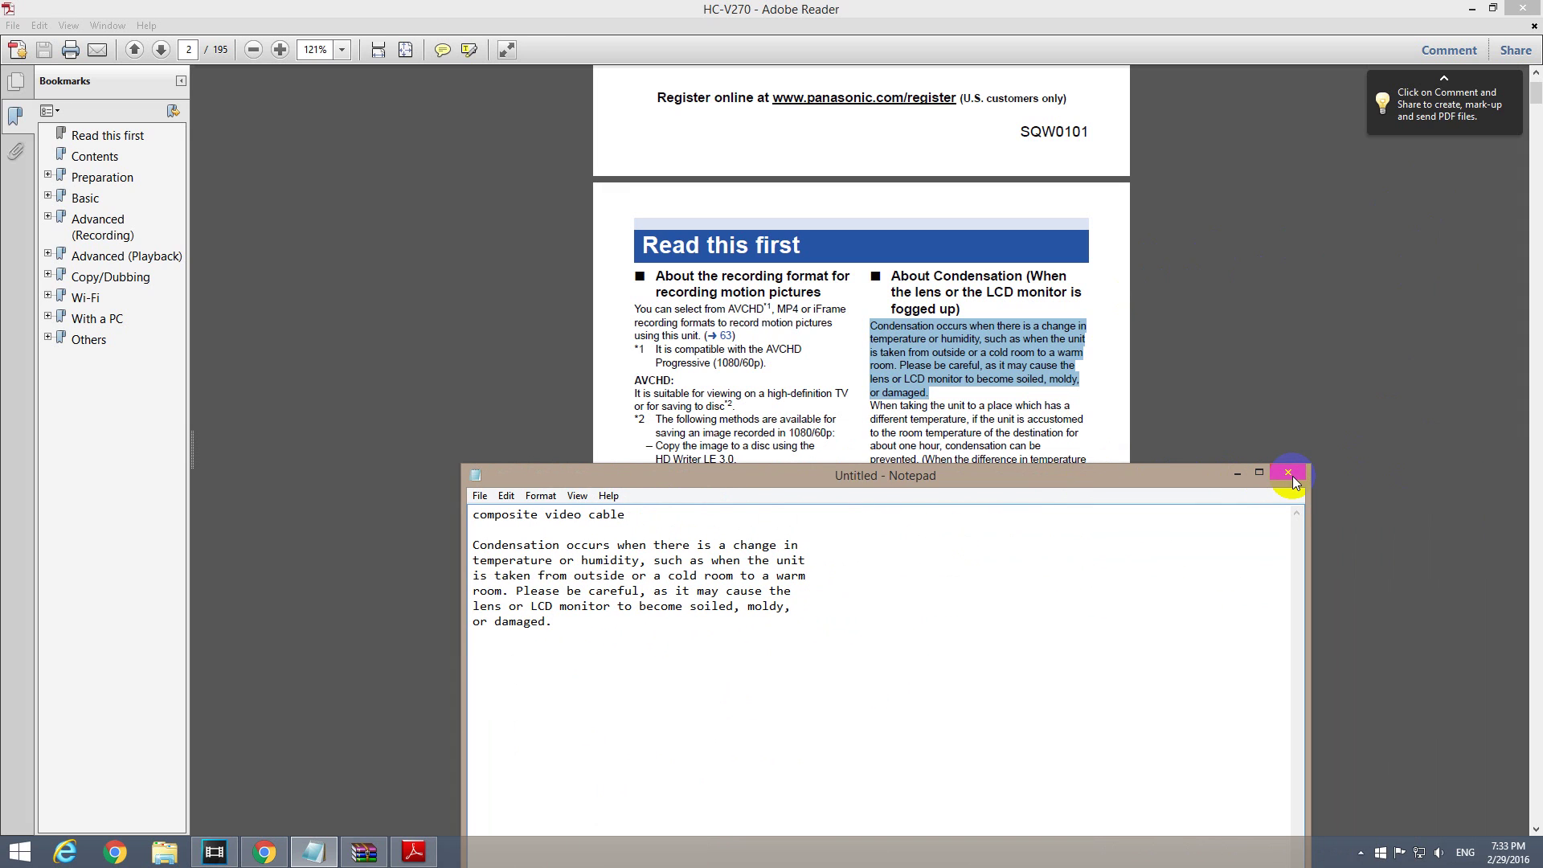
pyautogui.click(1236, 474)
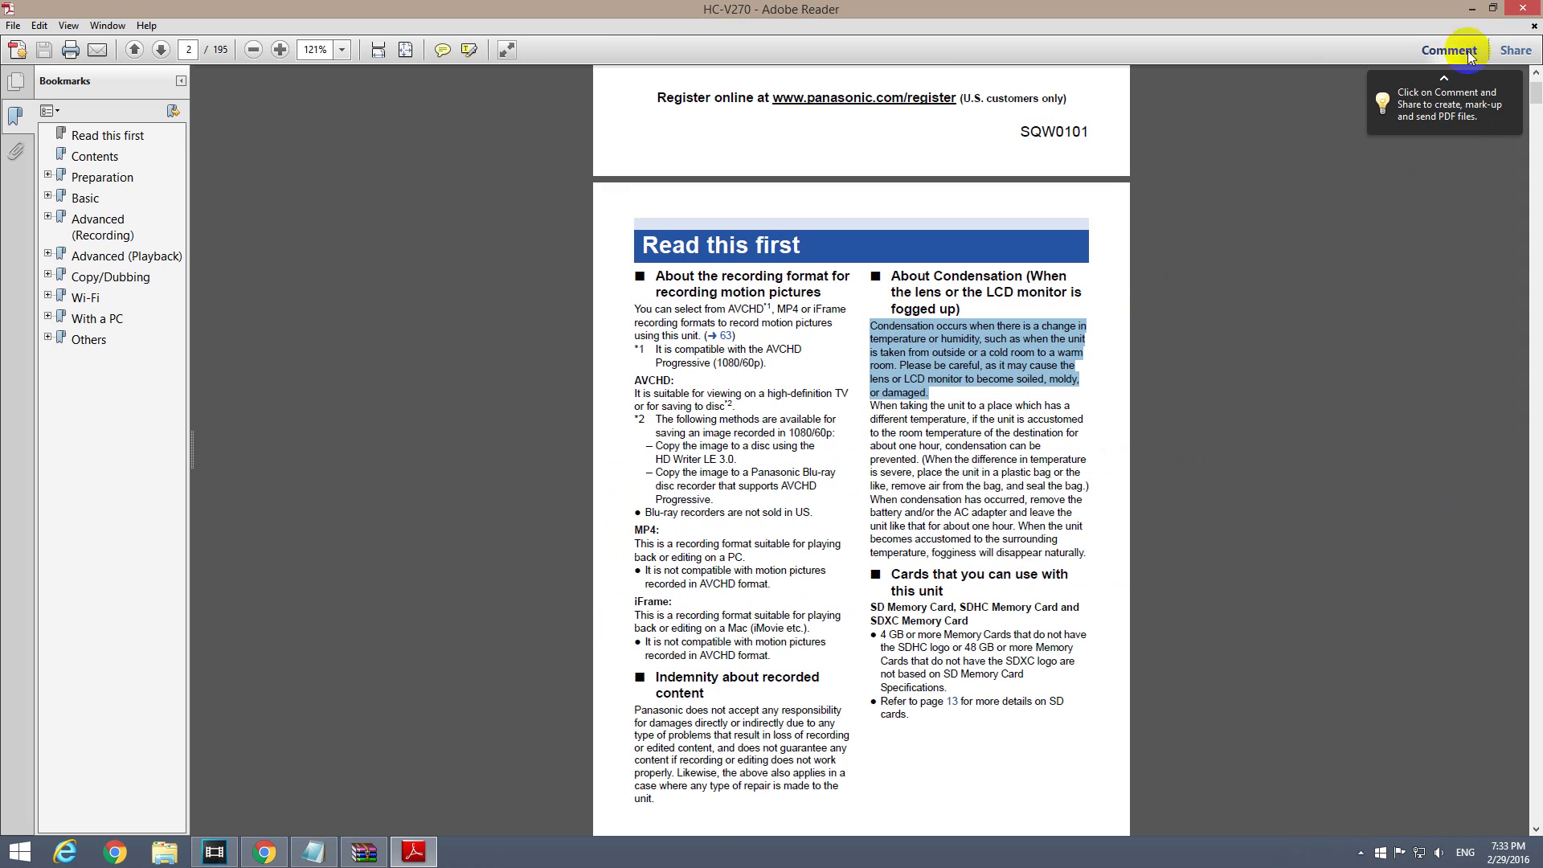
pyautogui.click(1471, 8)
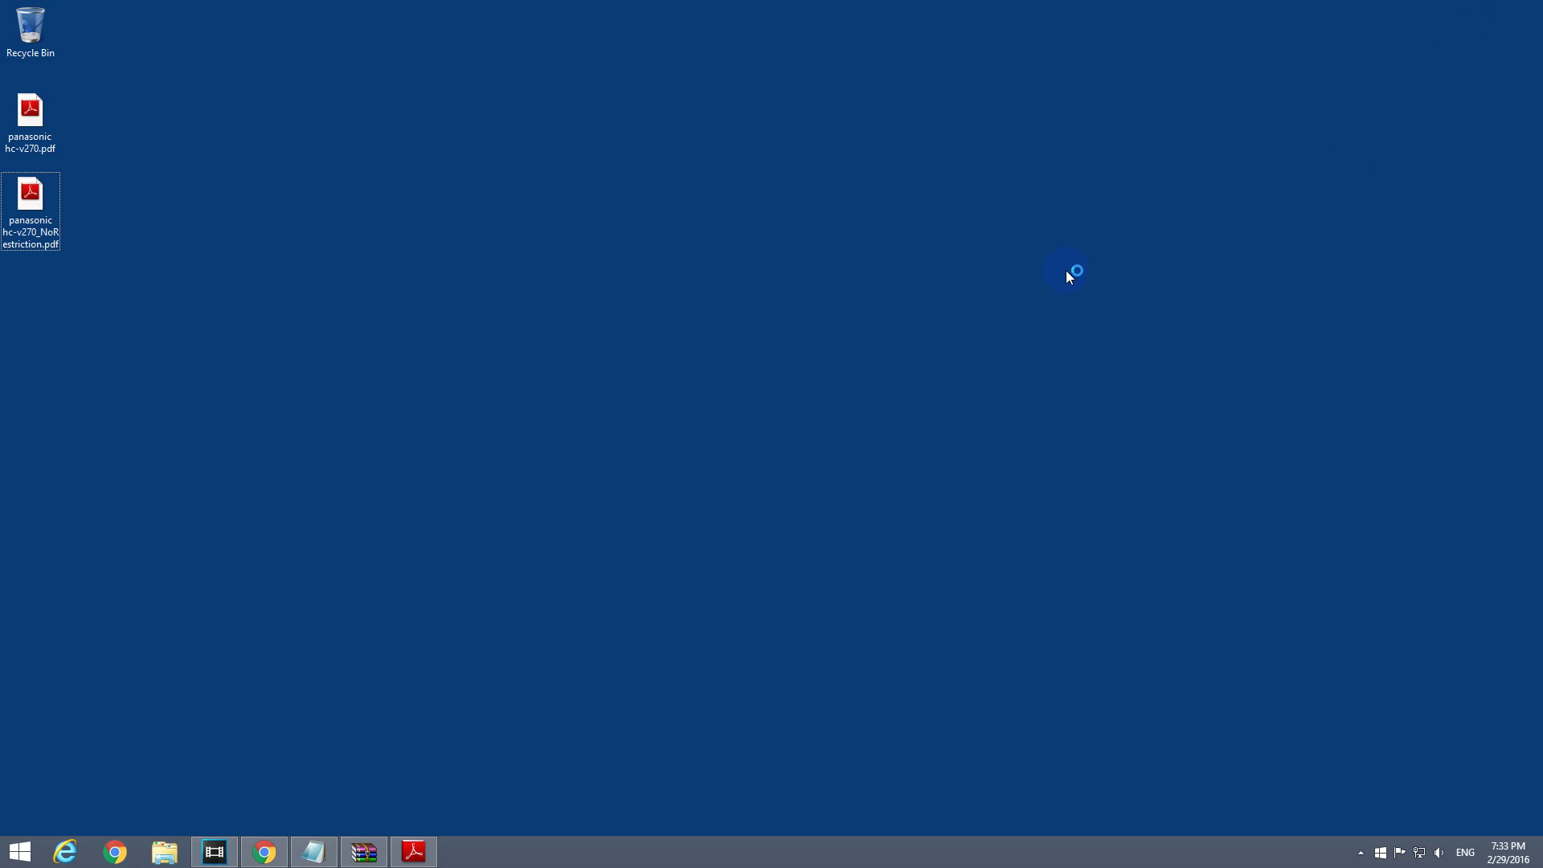